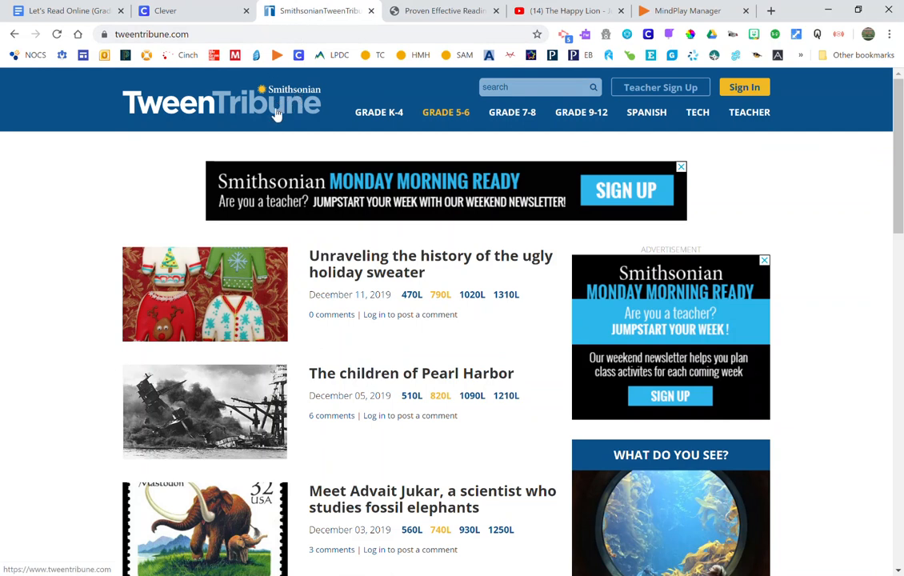
# - Open the teacher sign-up form and set the title to Mrs
pyautogui.scroll(-2, 98, 256)
pyautogui.scroll(-6, 98, 256)
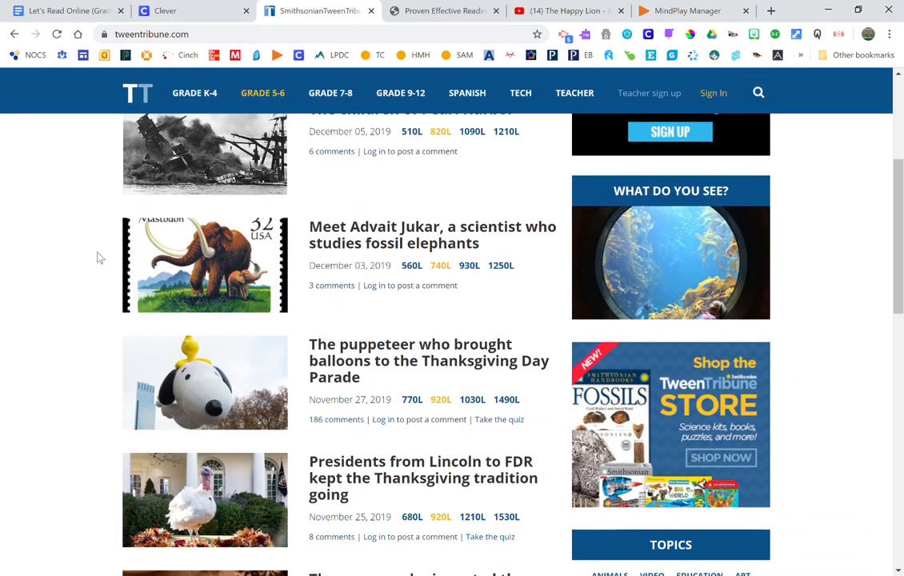
pyautogui.scroll(-3, 98, 256)
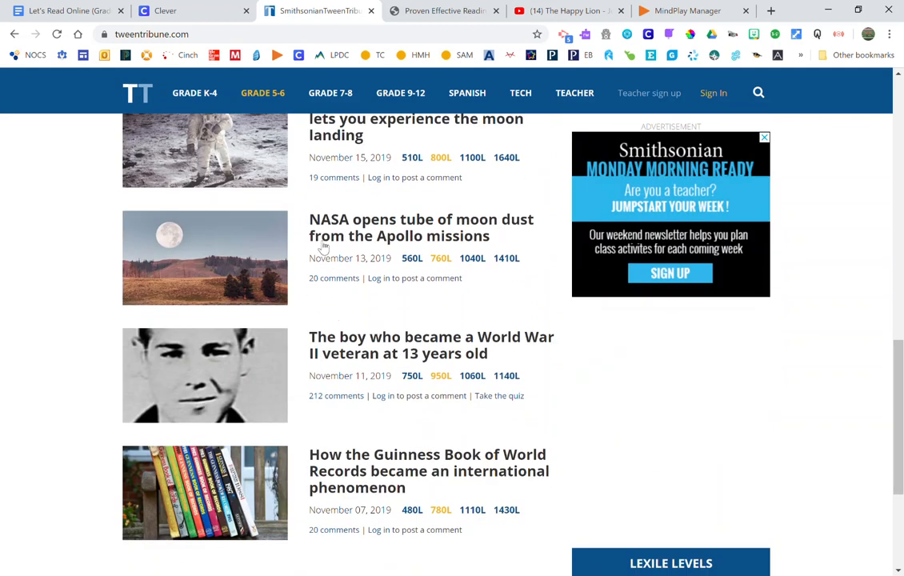
pyautogui.scroll(6, 317, 494)
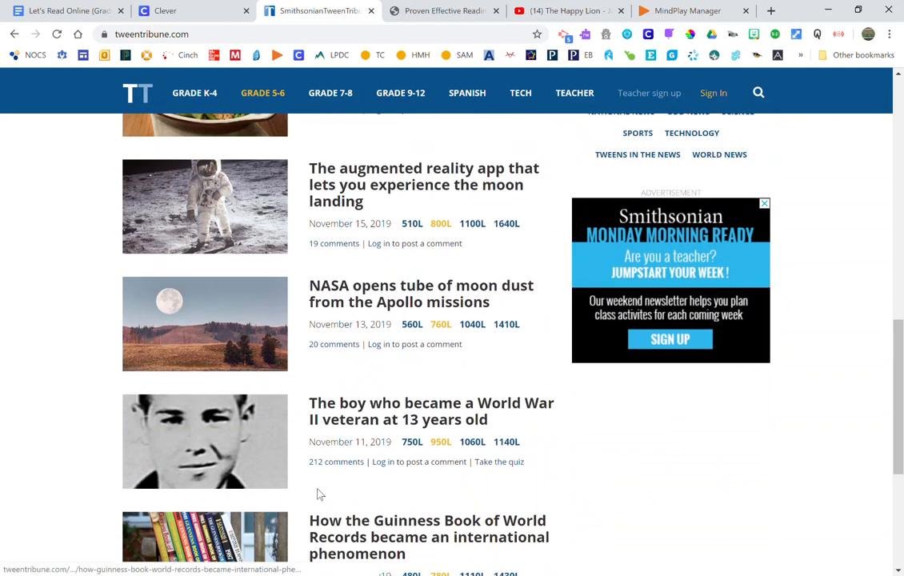
pyautogui.scroll(4, 318, 489)
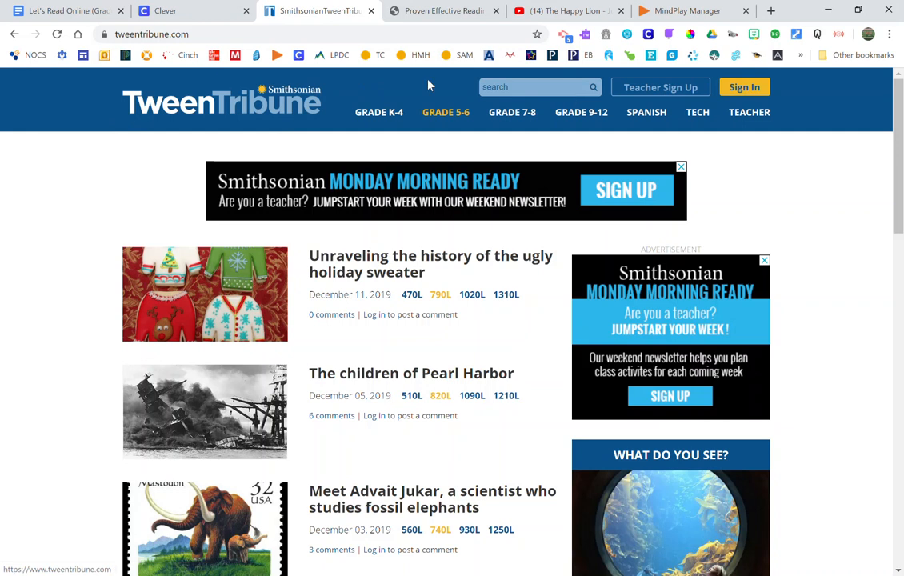
pyautogui.click(660, 90)
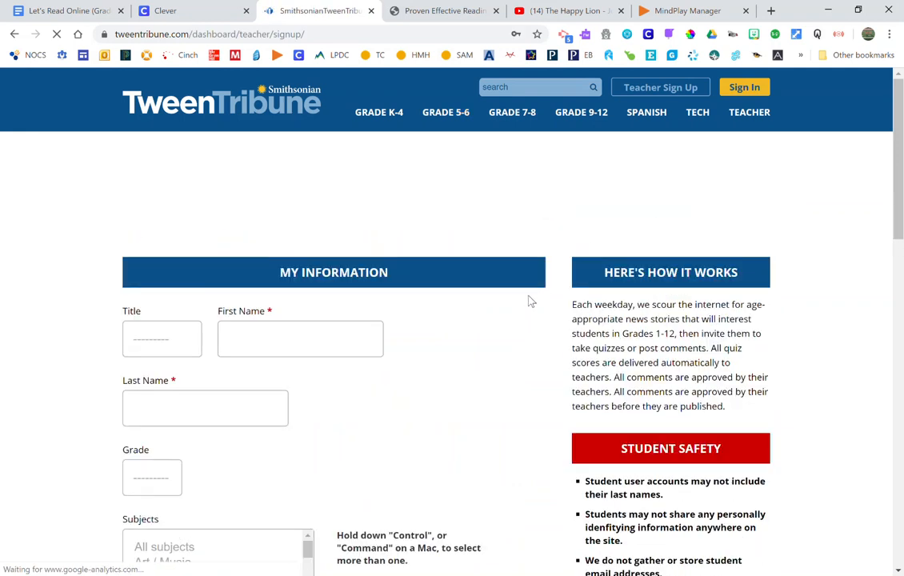
pyautogui.scroll(-1, 439, 303)
pyautogui.click(165, 207)
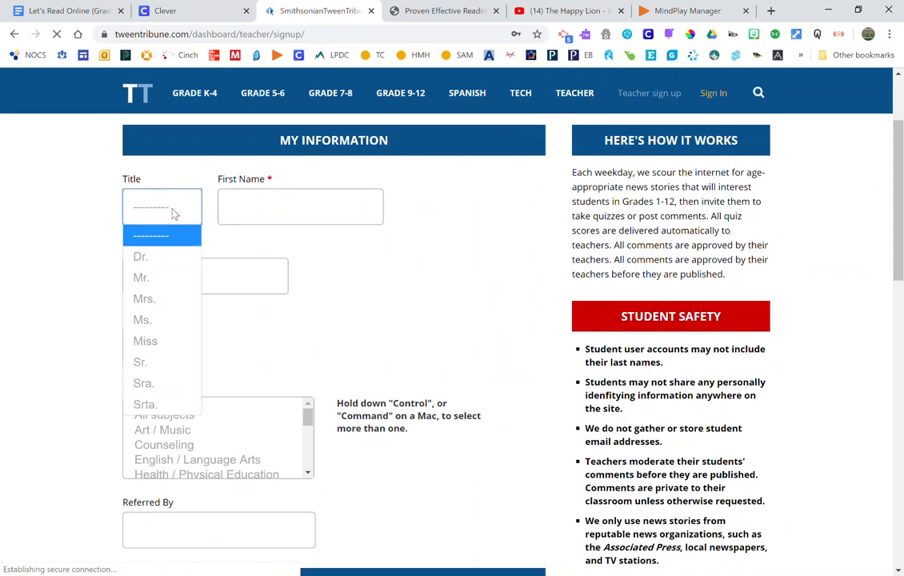
pyautogui.click(149, 299)
# - Enter the teacher's first and last name and choose 3rd grade
pyautogui.click(258, 198)
pyautogui.write('Te')
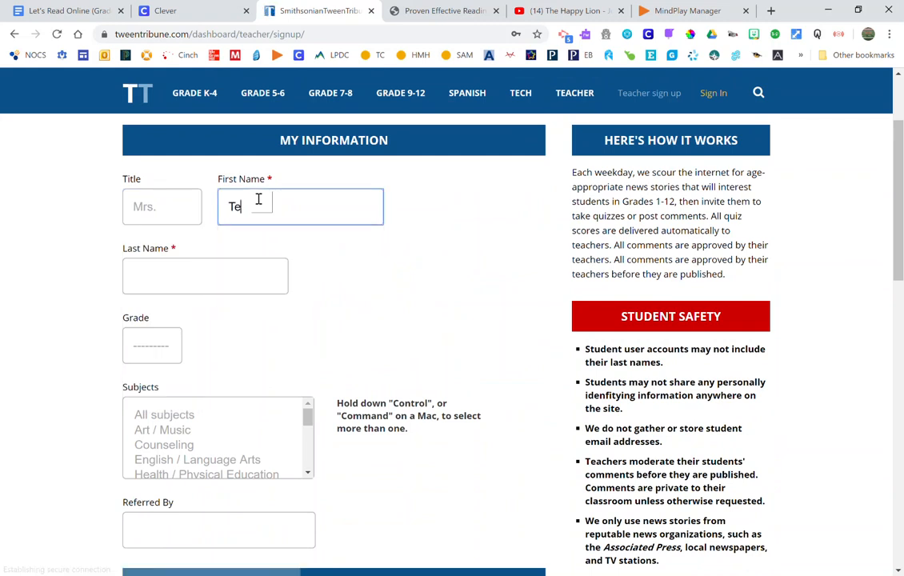
pyautogui.write('ache')
pyautogui.write('r')
pyautogui.press('Tab')
pyautogui.write('Trainer')
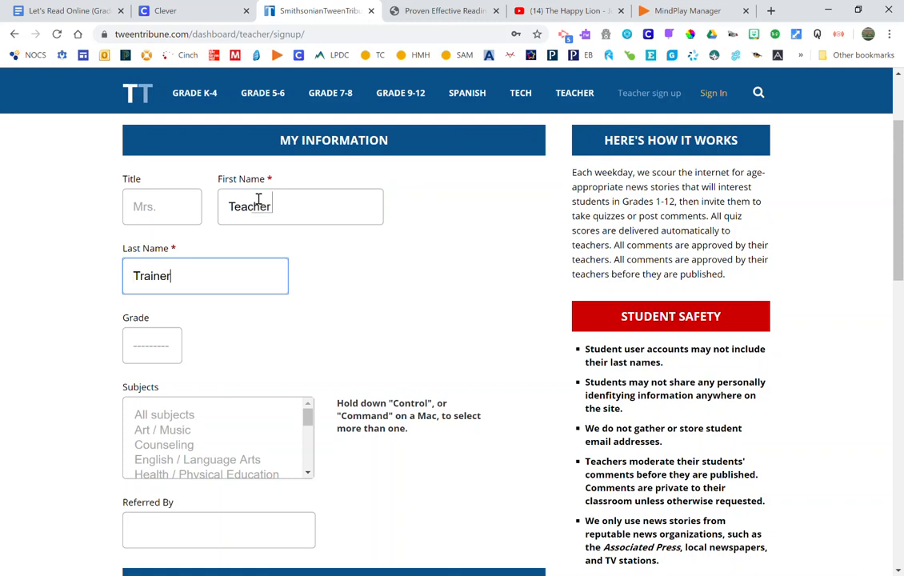
pyautogui.click(176, 355)
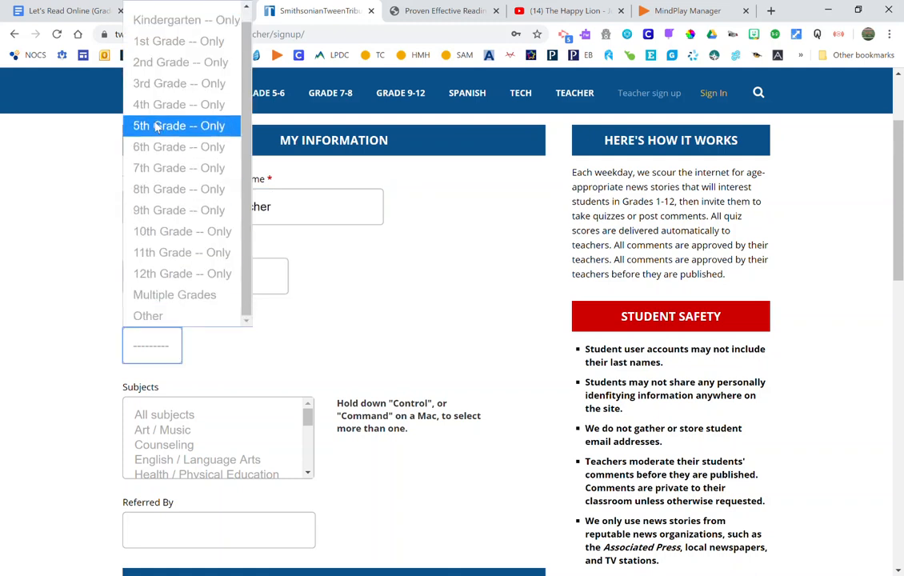
pyautogui.click(147, 83)
pyautogui.click(264, 290)
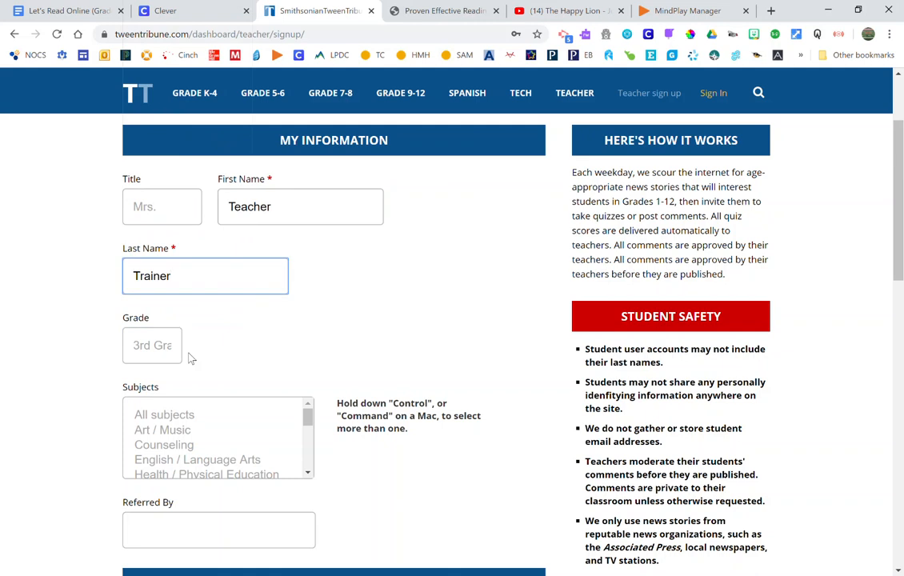
# - Select All subjects as the subject and set the state to Ohio
pyautogui.scroll(-2, 190, 352)
pyautogui.click(168, 285)
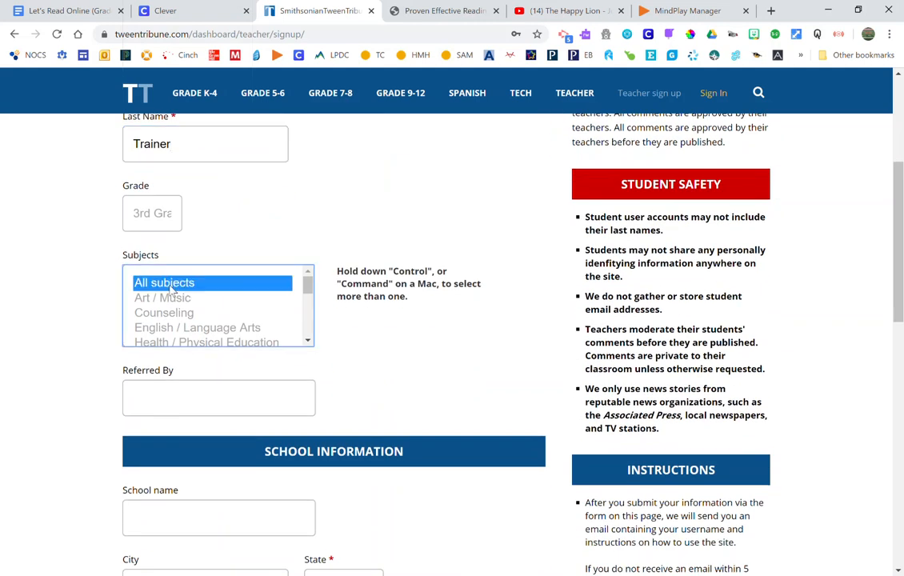
pyautogui.click(177, 398)
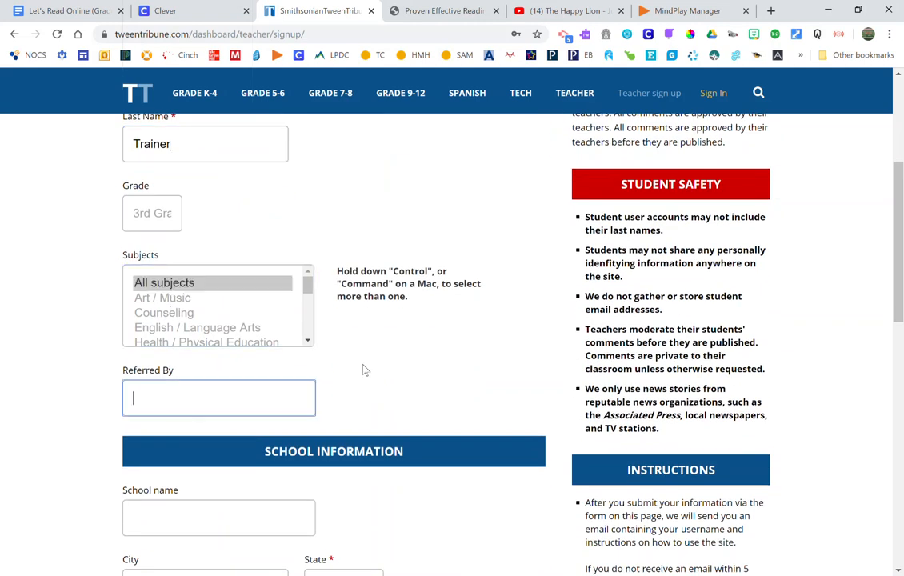
pyautogui.scroll(-3, 363, 369)
pyautogui.click(212, 314)
pyautogui.click(197, 388)
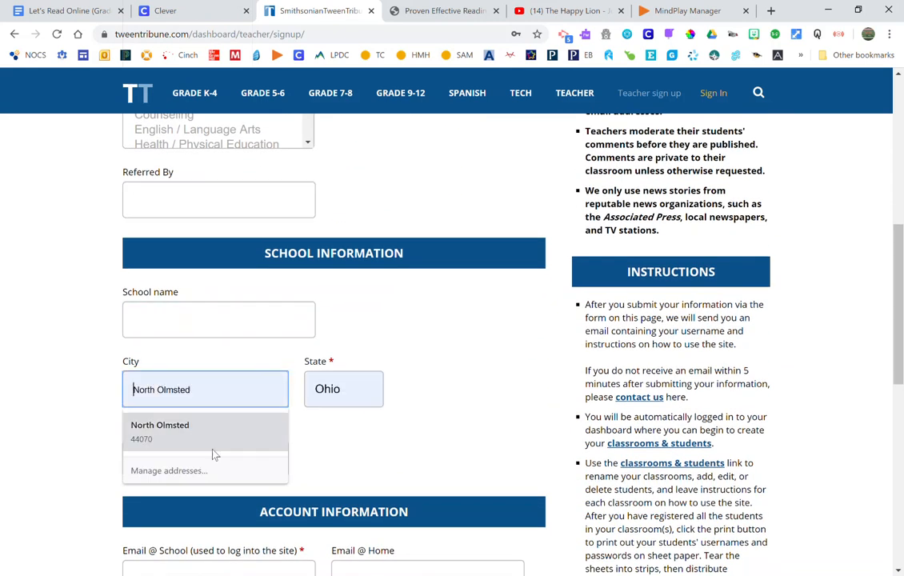
pyautogui.click(336, 392)
pyautogui.scroll(-10, 348, 238)
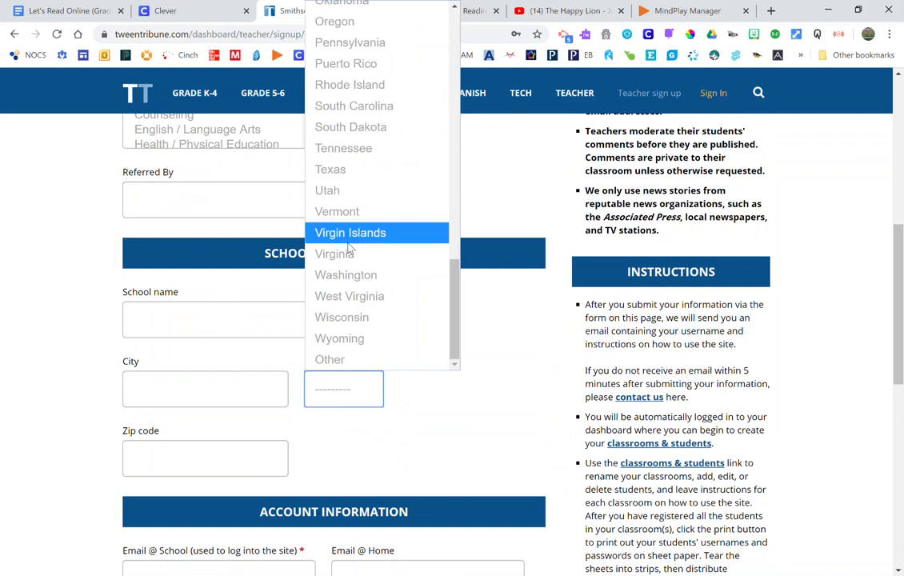
pyautogui.scroll(2, 347, 111)
pyautogui.click(348, 111)
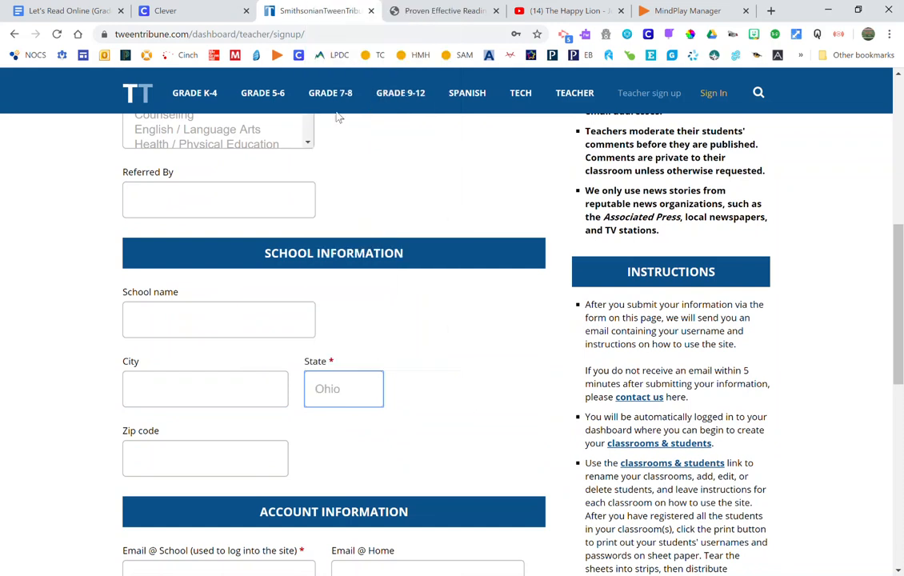
pyautogui.scroll(-3, 313, 435)
pyautogui.click(188, 317)
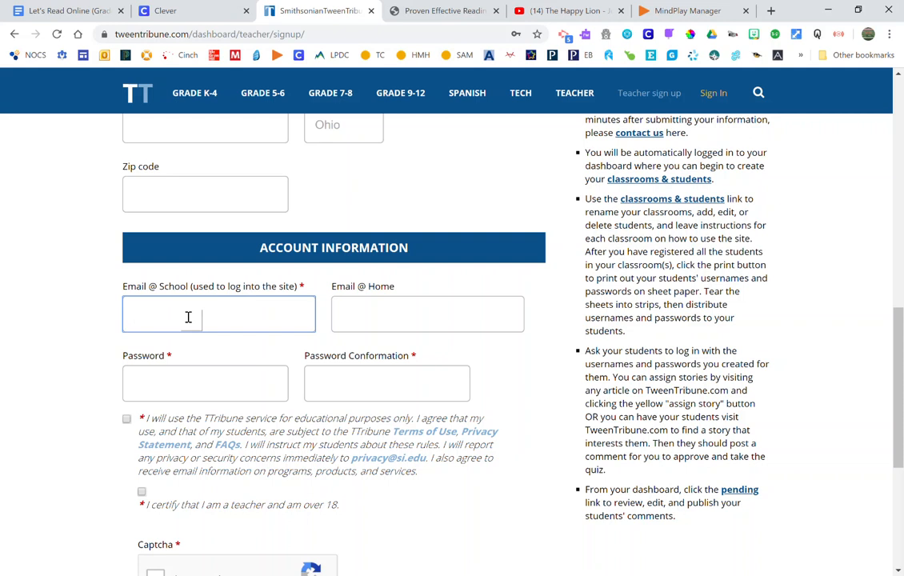
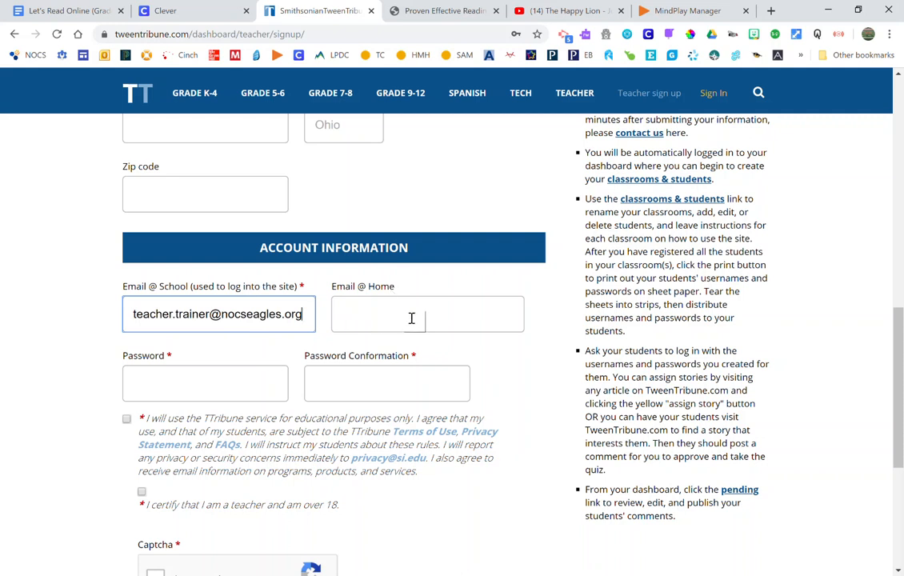
# - Enter the teacher's school email address and dismiss the saved-password suggestions
pyautogui.click(151, 382)
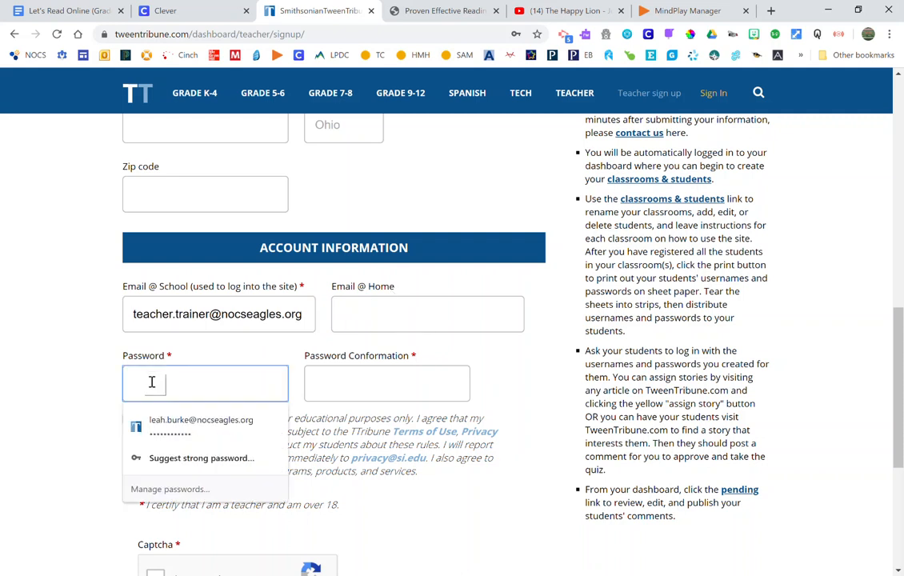
pyautogui.click(82, 365)
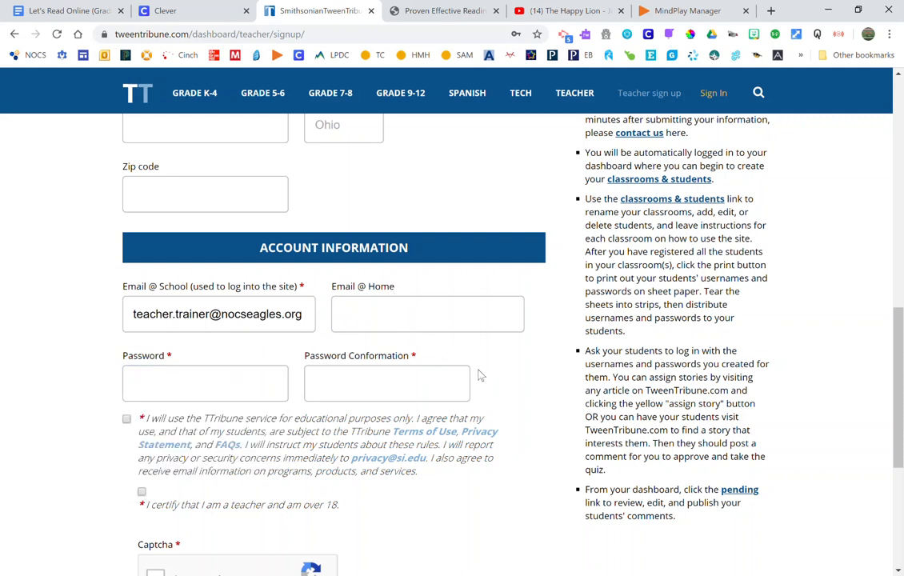
pyautogui.scroll(-2, 222, 399)
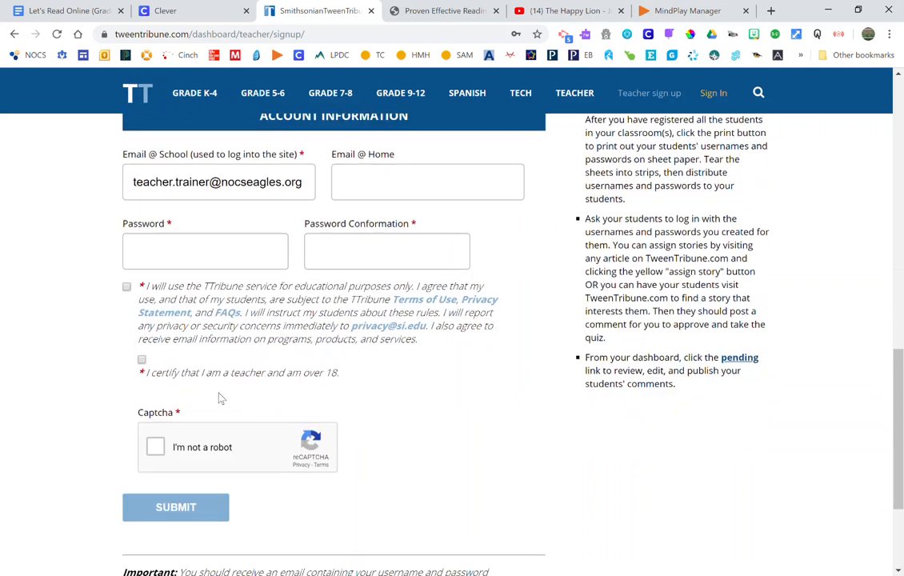
# - Accept the educational-use terms, certify teacher status, pass the captcha, and submit the form
pyautogui.click(127, 288)
pyautogui.click(142, 360)
pyautogui.click(156, 448)
pyautogui.scroll(-3, 399, 468)
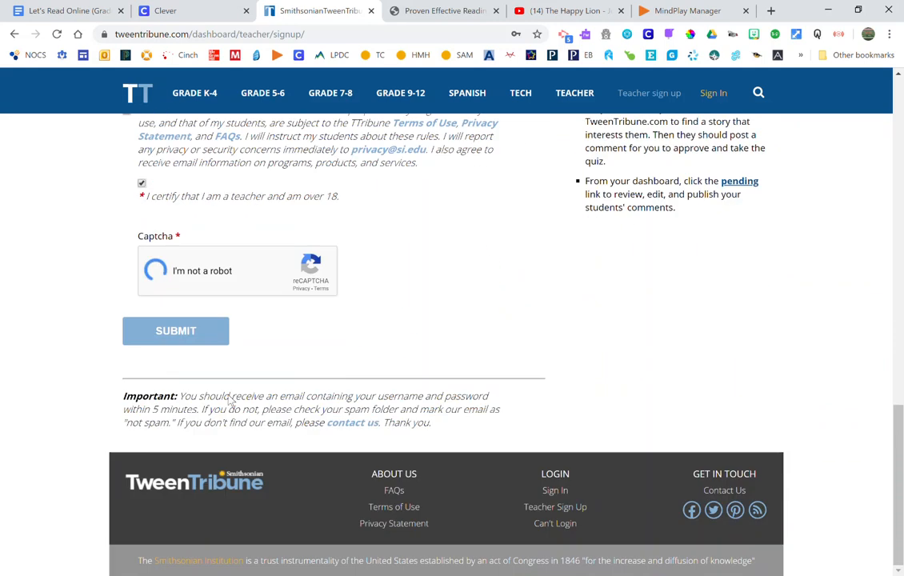
pyautogui.click(182, 341)
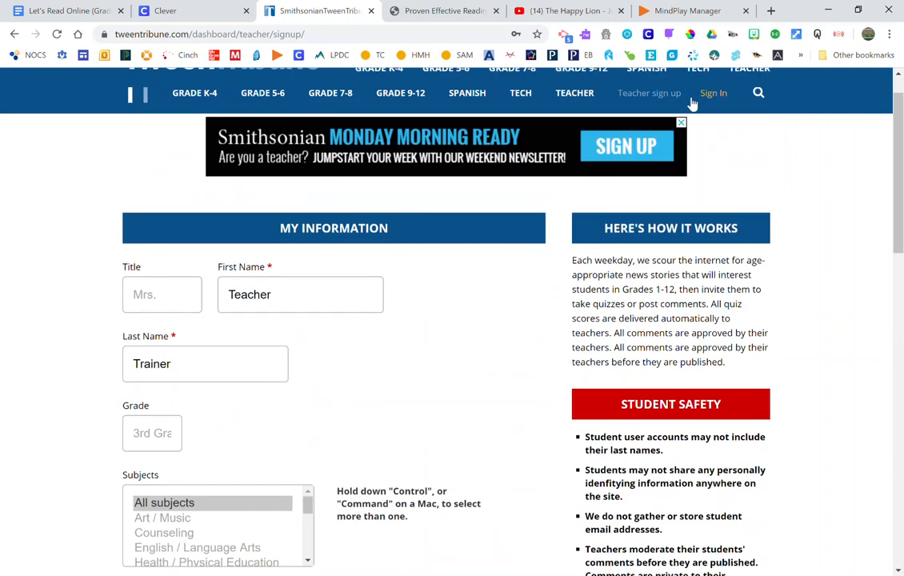
# - Sign in to the teacher account and return to the classroom setup step
pyautogui.click(715, 95)
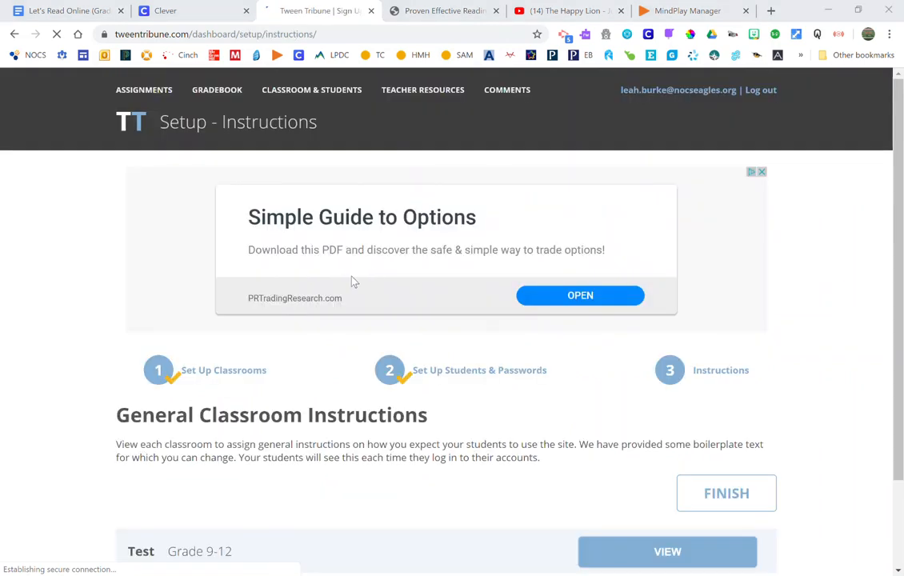
pyautogui.scroll(-1, 353, 282)
pyautogui.scroll(-1, 353, 281)
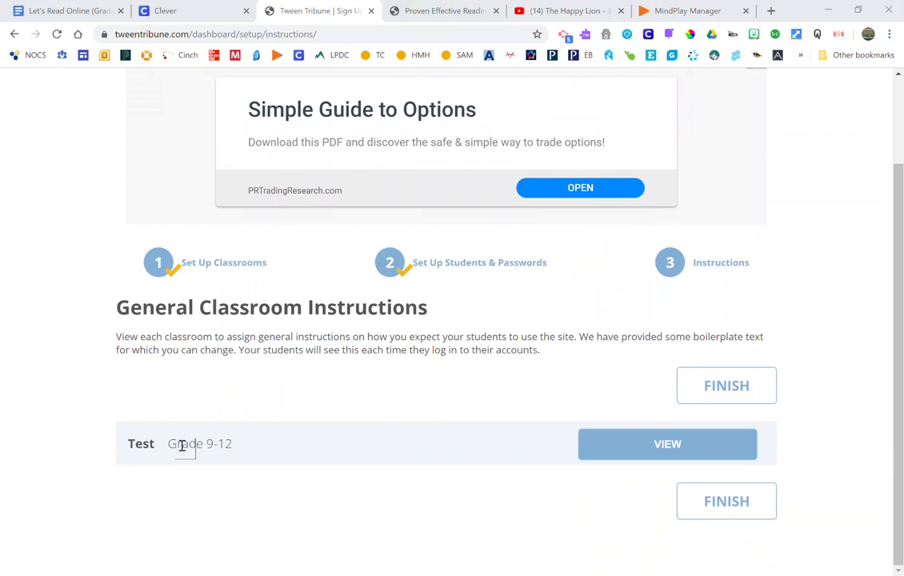
pyautogui.click(217, 268)
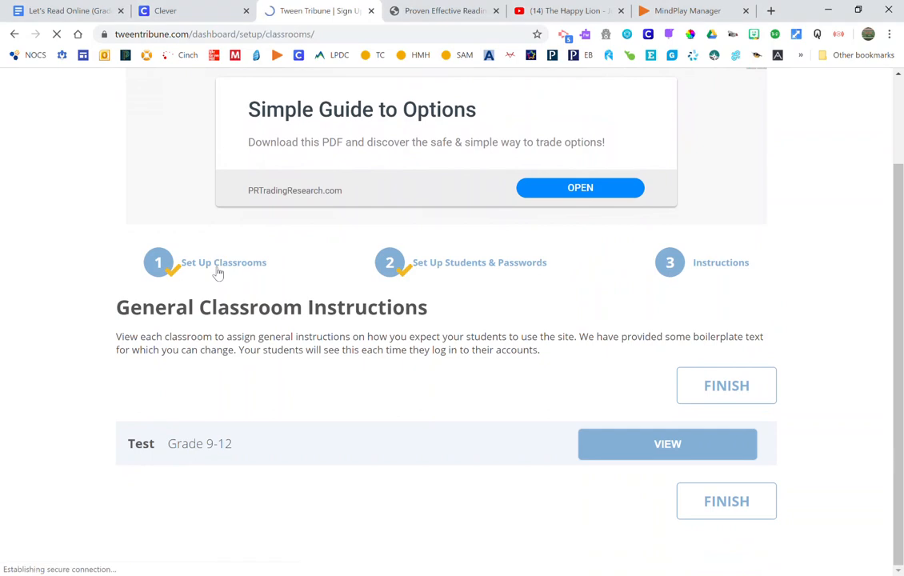
# - Rename Classroom 1 from 'Test' to 'Practice Class' and set its grade to Grade k-4
pyautogui.moveTo(252, 346); pyautogui.dragTo(141, 350)
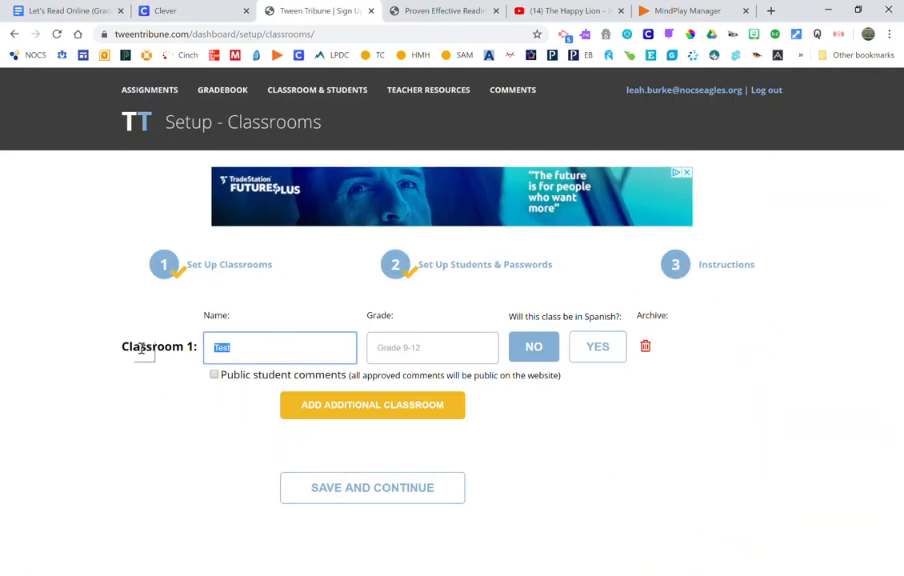
pyautogui.click(418, 348)
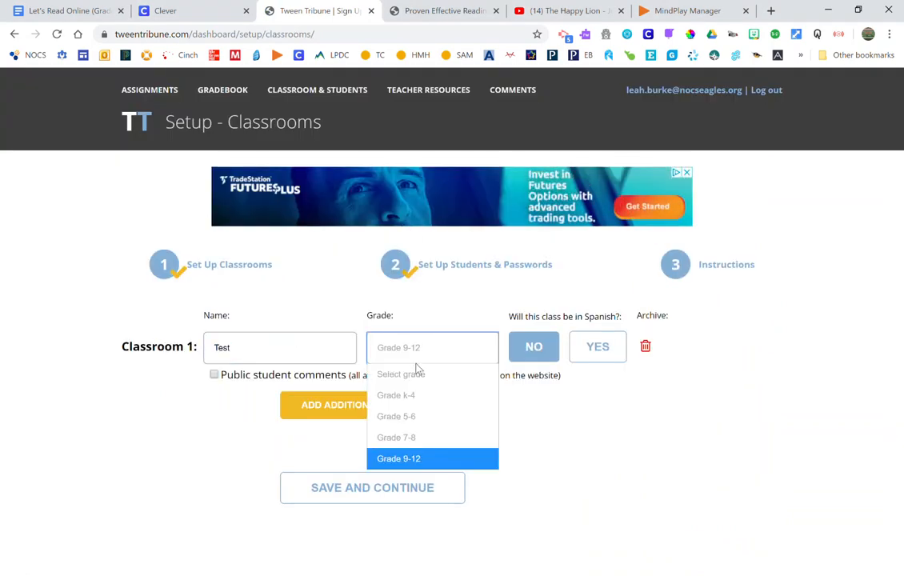
pyautogui.click(416, 373)
pyautogui.click(416, 352)
pyautogui.click(416, 395)
pyautogui.moveTo(278, 353); pyautogui.dragTo(166, 348)
pyautogui.write('Practice Class')
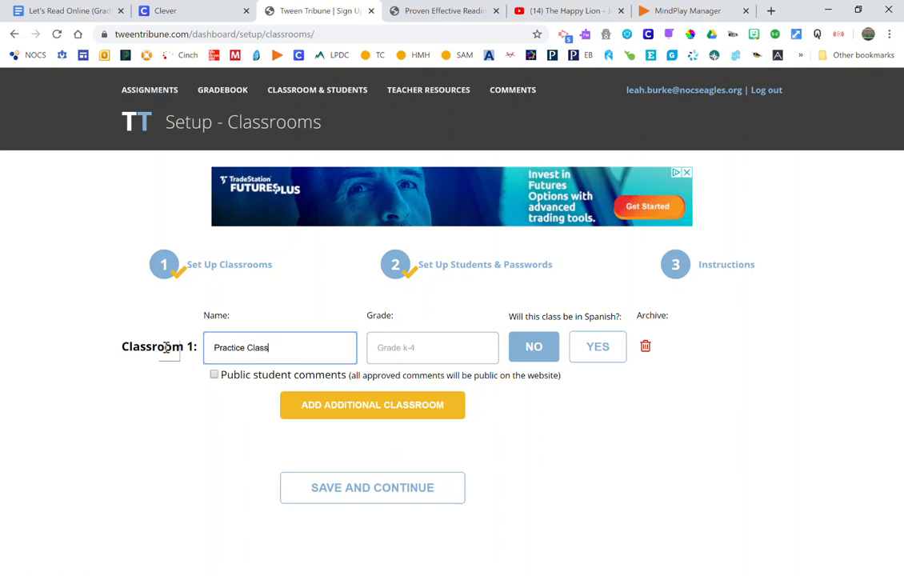
pyautogui.click(224, 392)
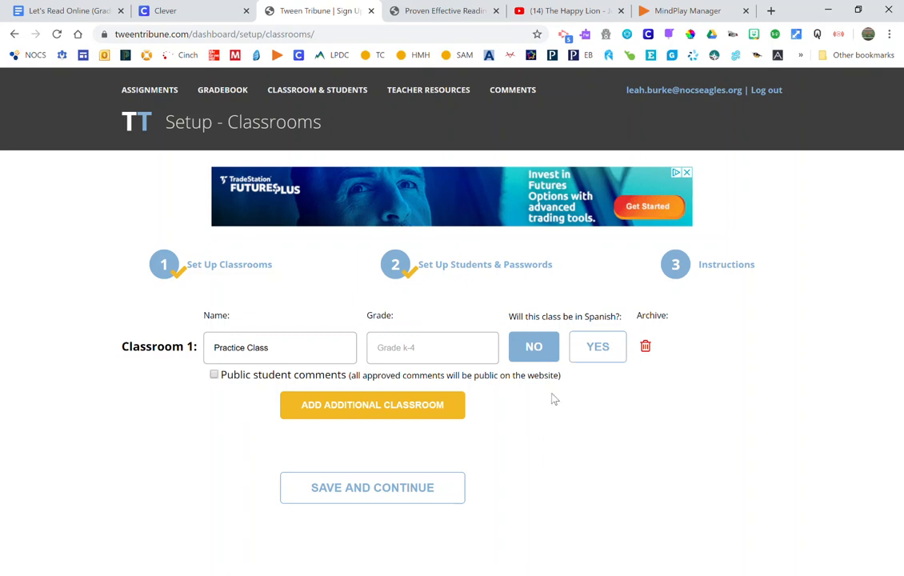
# - Save the classroom, open the Practice Class student list, and switch to Upload in Bulk
pyautogui.click(389, 502)
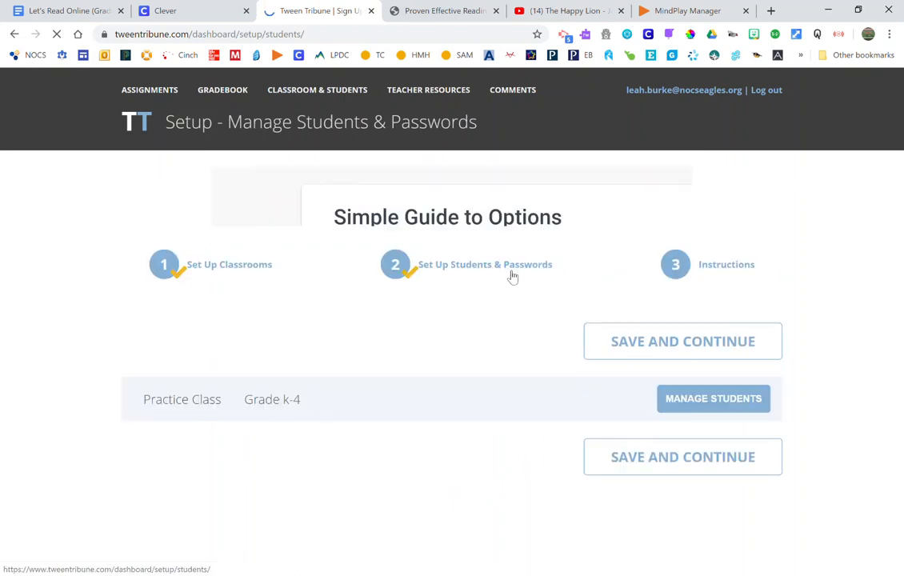
pyautogui.click(742, 399)
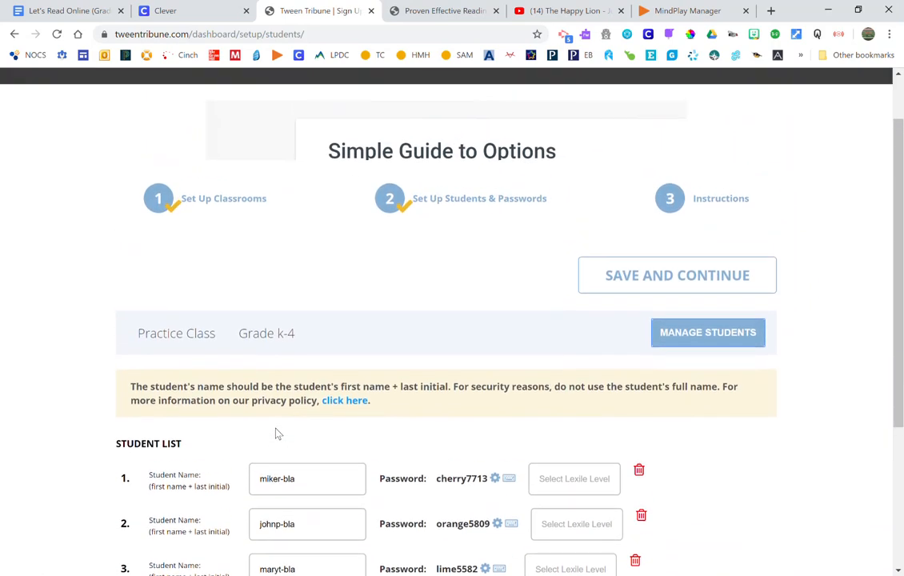
pyautogui.scroll(-4, 277, 433)
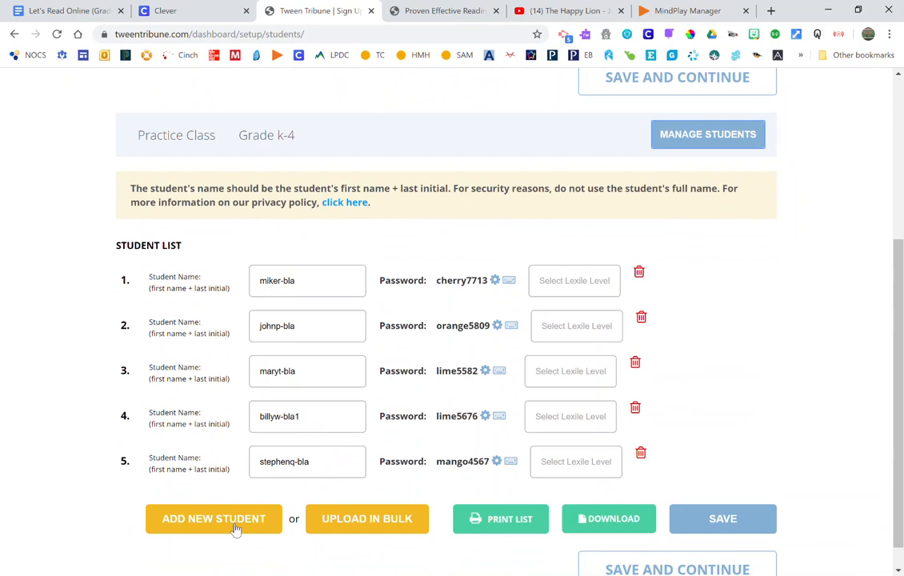
pyautogui.click(377, 530)
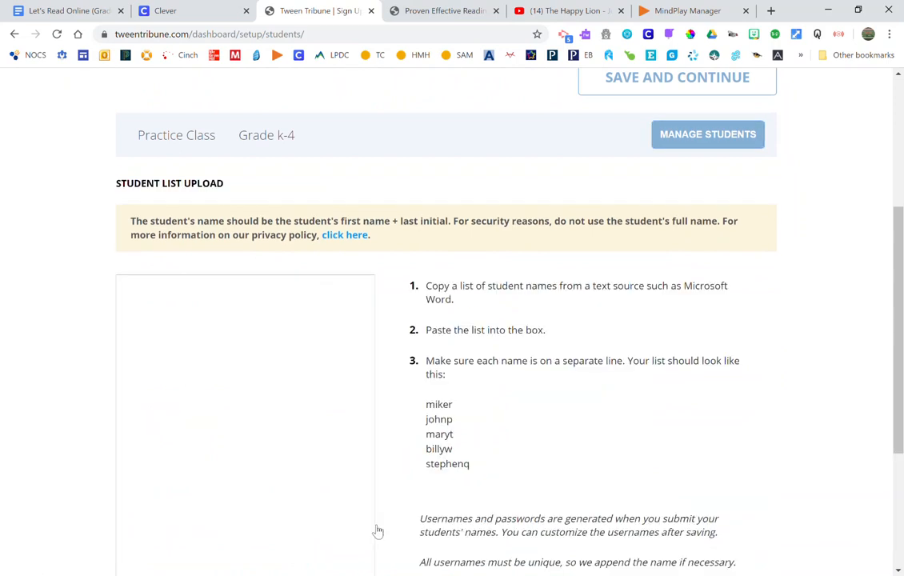
# - Paste the five example student names into the Student List Upload box, then go back a page
pyautogui.scroll(-3, 418, 400)
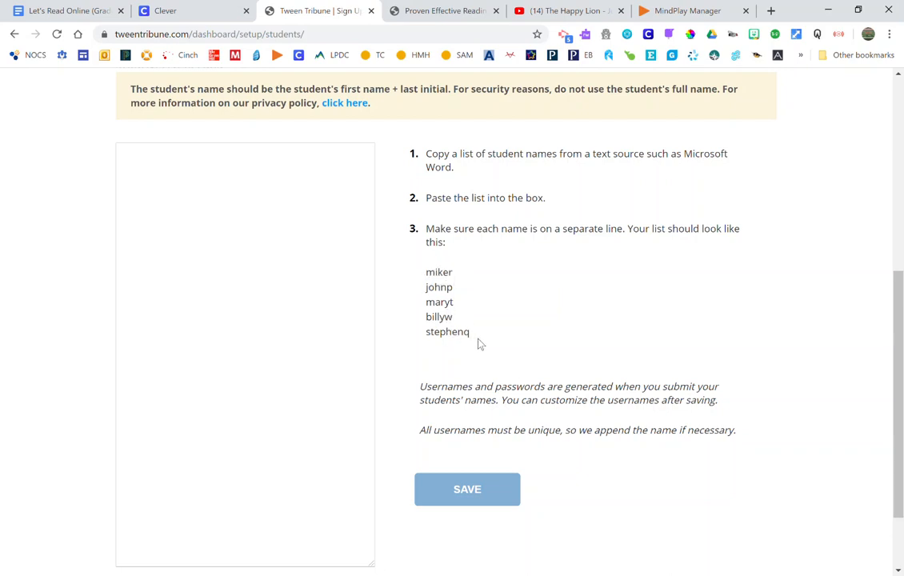
pyautogui.moveTo(475, 339); pyautogui.dragTo(428, 270)
pyautogui.hotkey('ctrl', 'c')
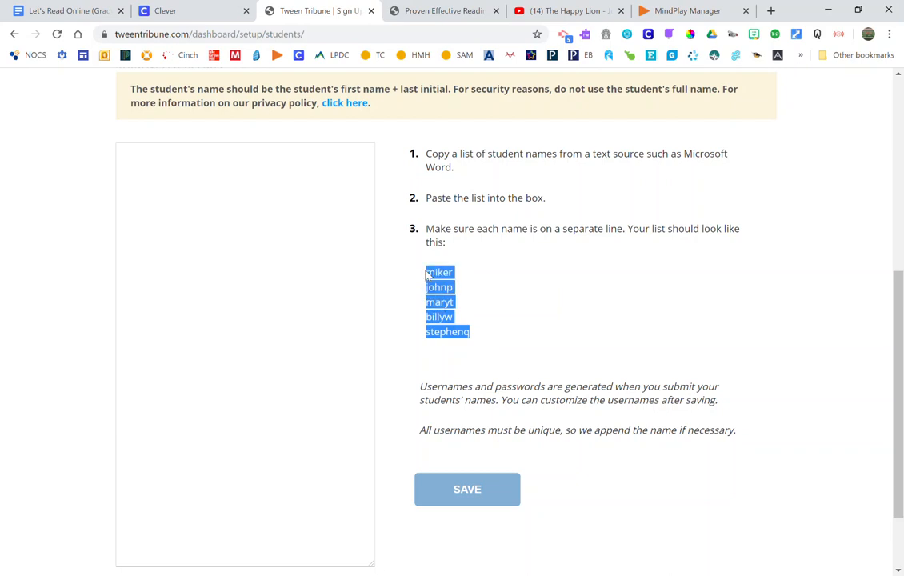
pyautogui.click(228, 218)
pyautogui.hotkey('ctrl', 'v')
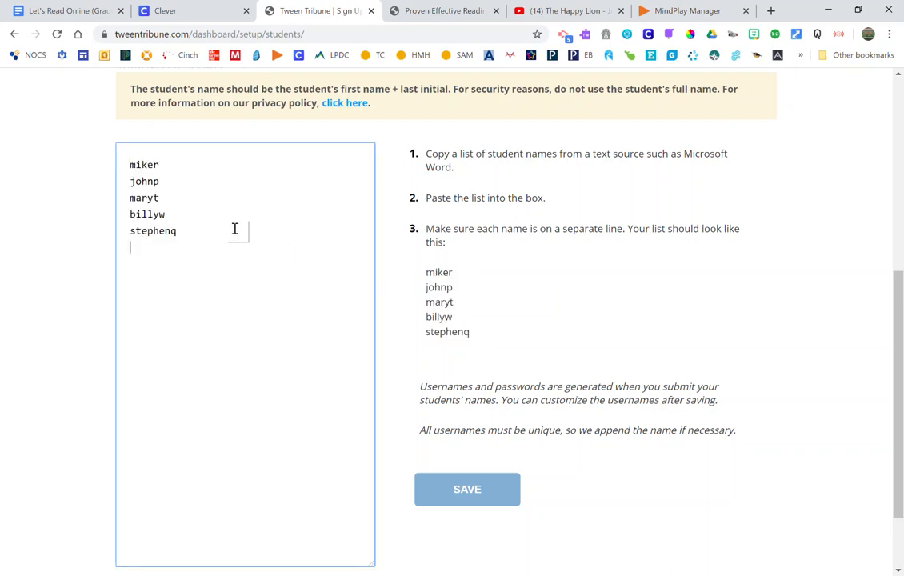
pyautogui.moveTo(207, 244); pyautogui.dragTo(128, 163)
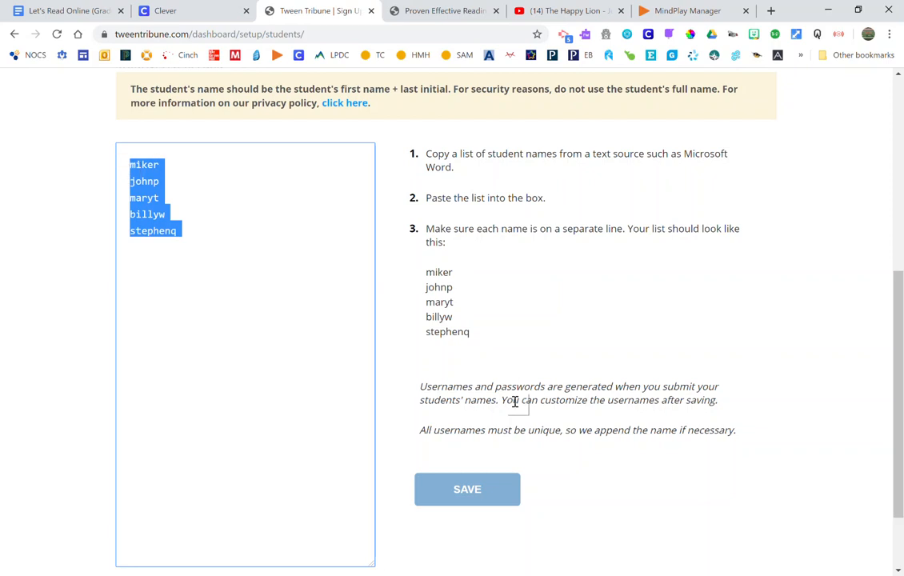
pyautogui.scroll(-2, 510, 396)
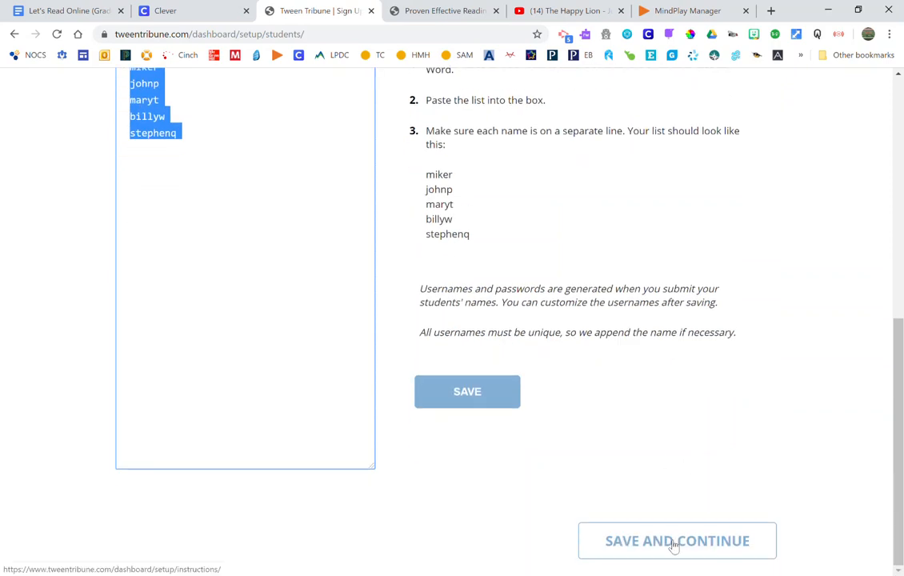
pyautogui.scroll(5, 413, 247)
pyautogui.click(14, 34)
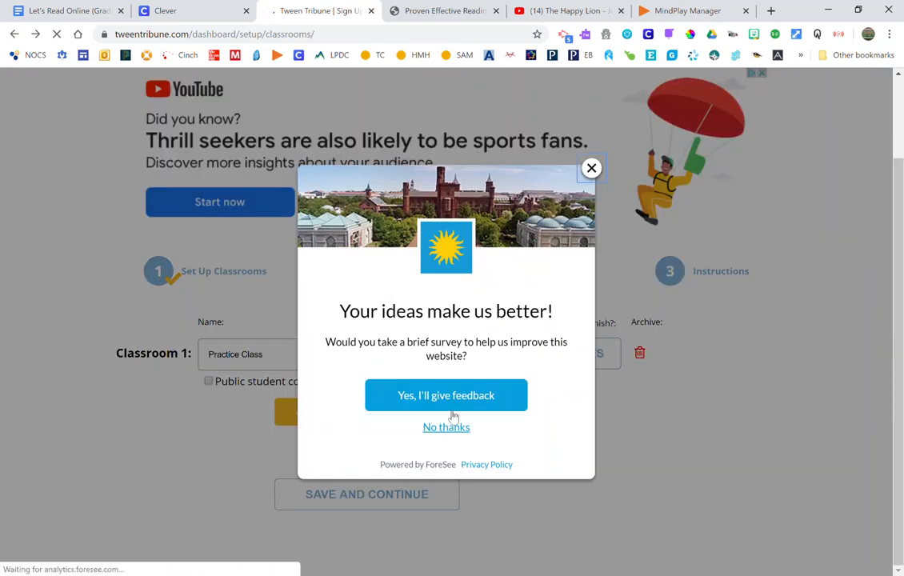
# - Decline the feedback survey and save and continue to Manage Students & Passwords
pyautogui.click(428, 426)
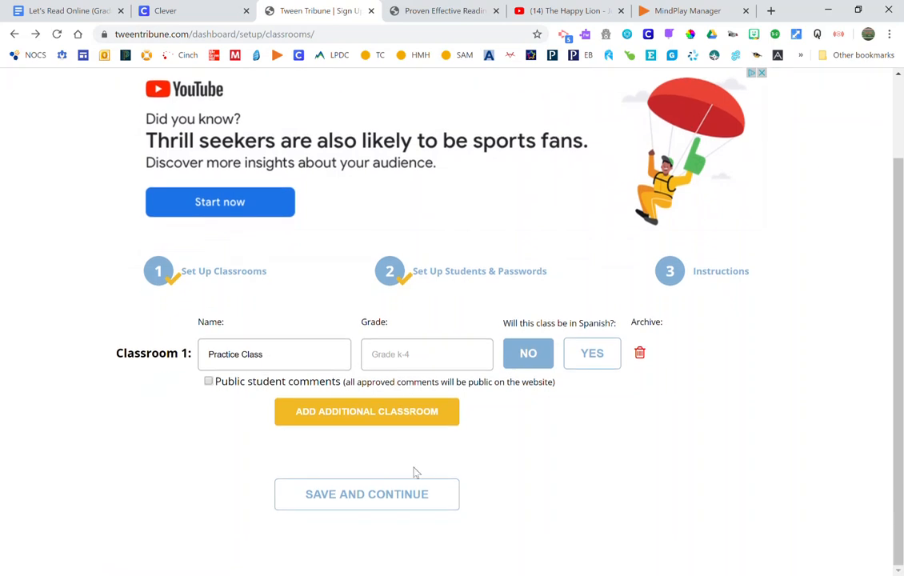
pyautogui.click(385, 503)
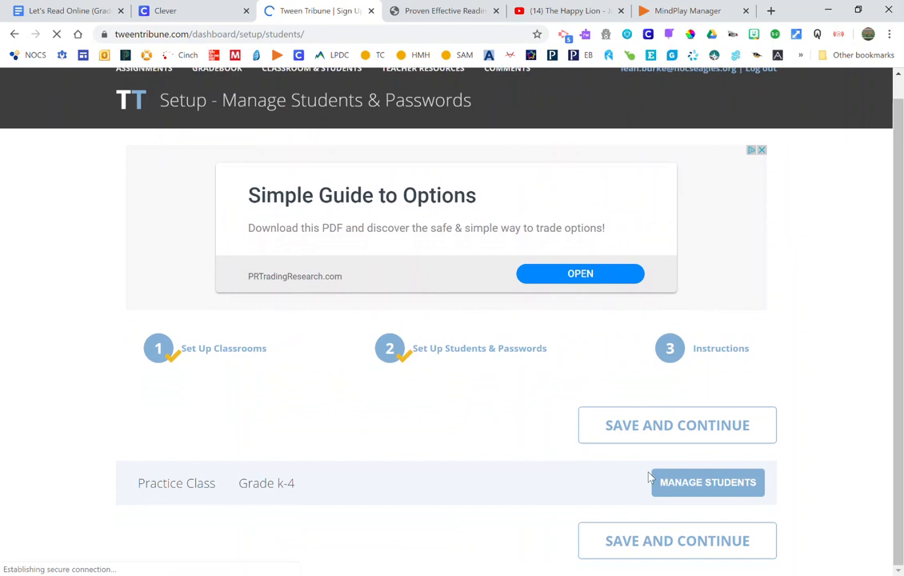
# - Open the Practice Class student list showing five students with their auto-generated passwords
pyautogui.click(727, 483)
pyautogui.scroll(-3, 408, 457)
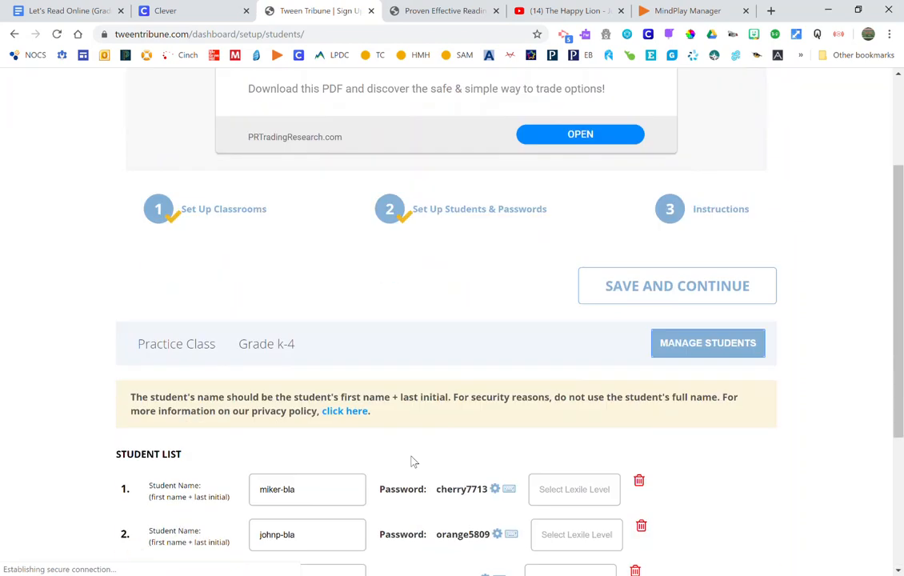
pyautogui.scroll(-2, 411, 454)
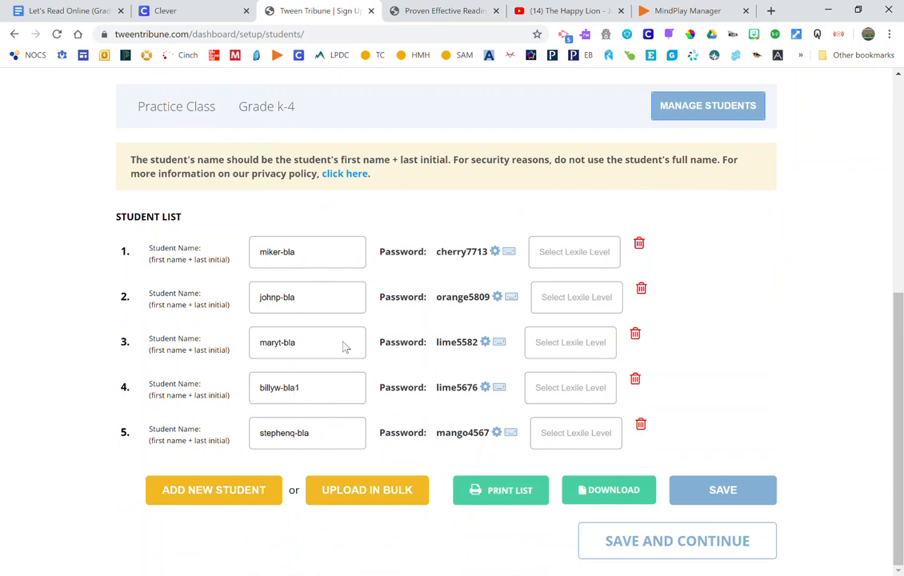
# - Start and cancel a password change for the first student, then open their Lexile level dropdown
pyautogui.click(509, 257)
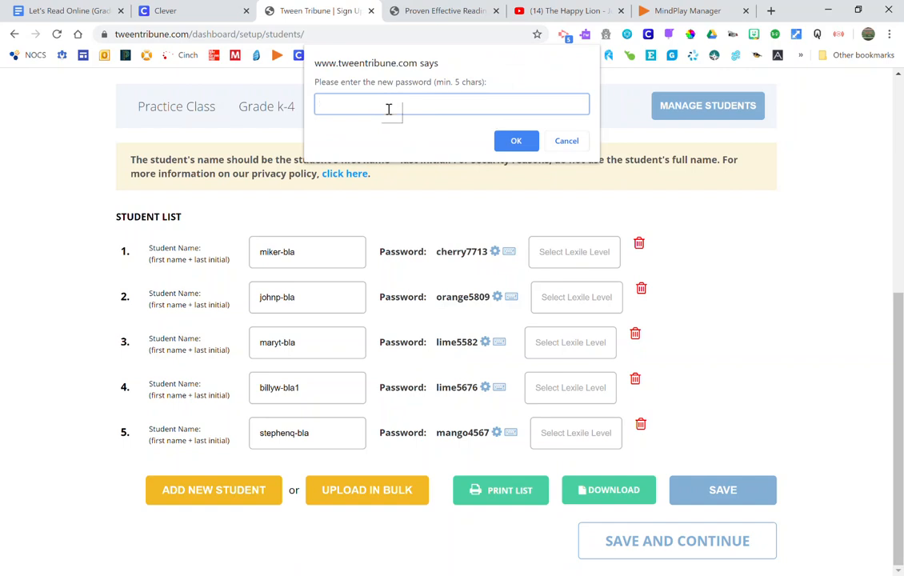
pyautogui.click(568, 141)
pyautogui.click(571, 256)
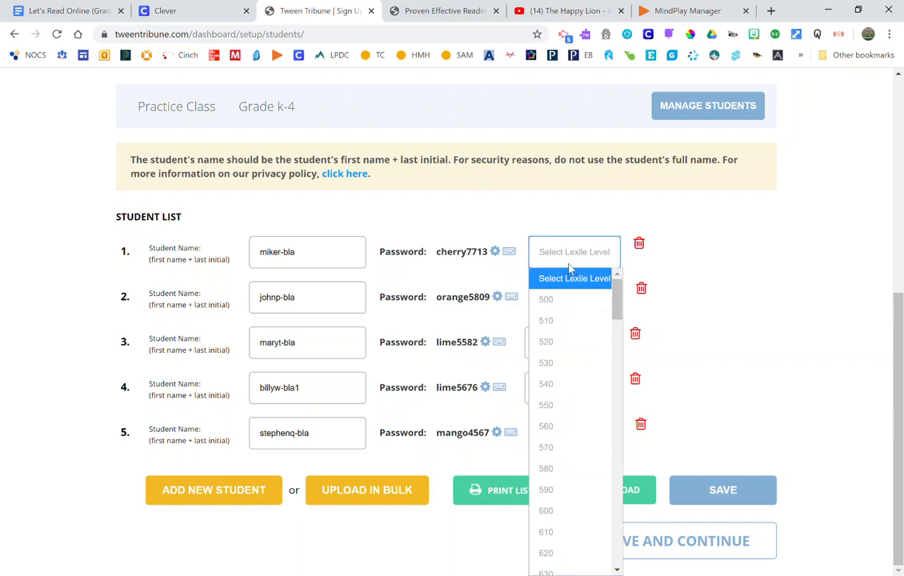
pyautogui.click(571, 264)
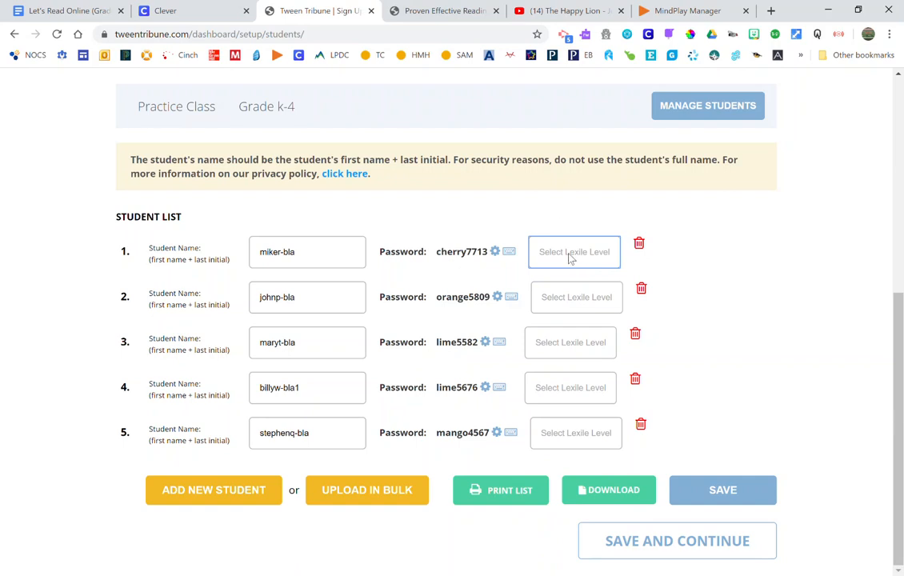
pyautogui.click(571, 258)
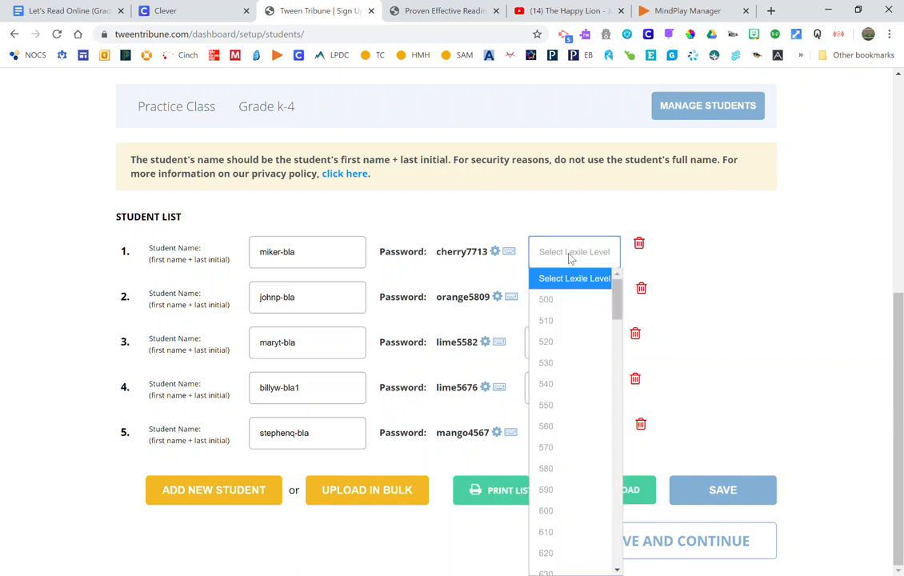
pyautogui.click(572, 259)
pyautogui.click(724, 303)
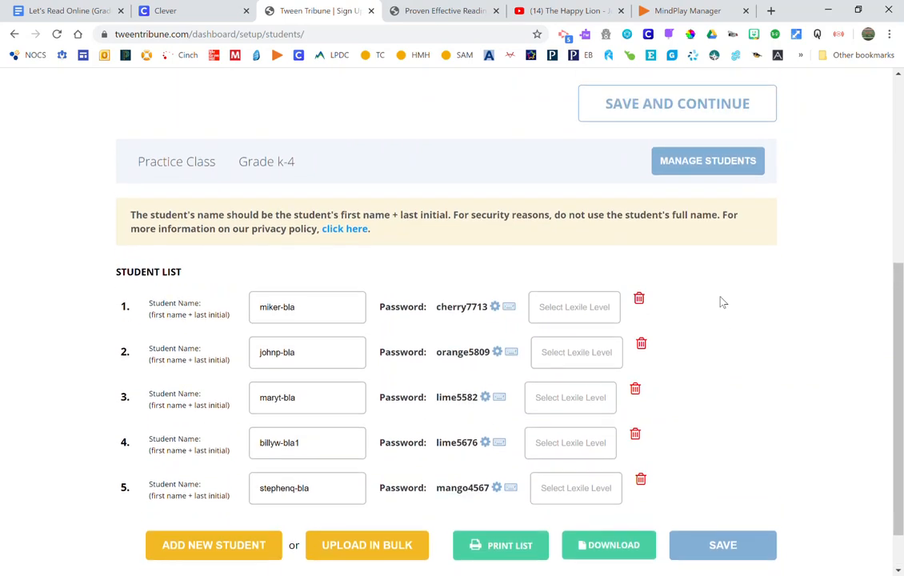
pyautogui.click(561, 267)
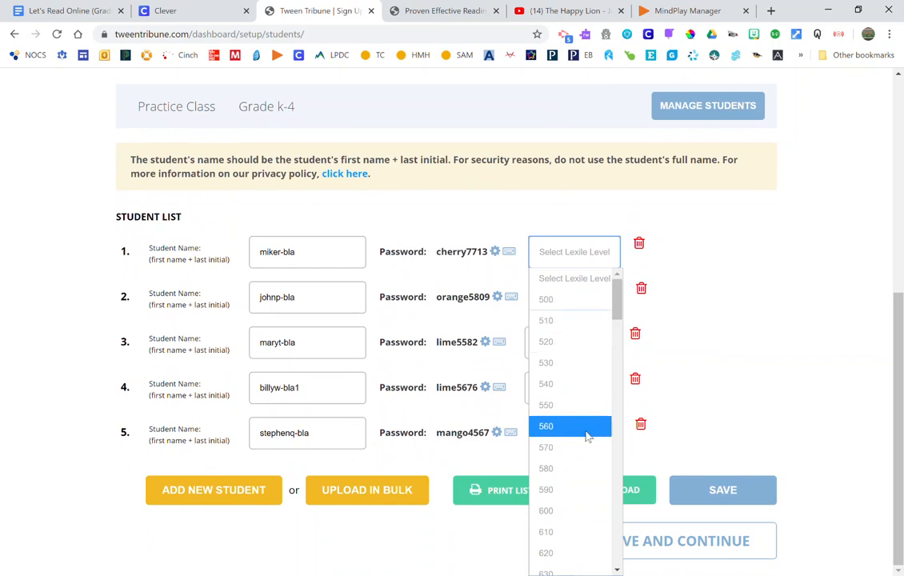
pyautogui.click(752, 395)
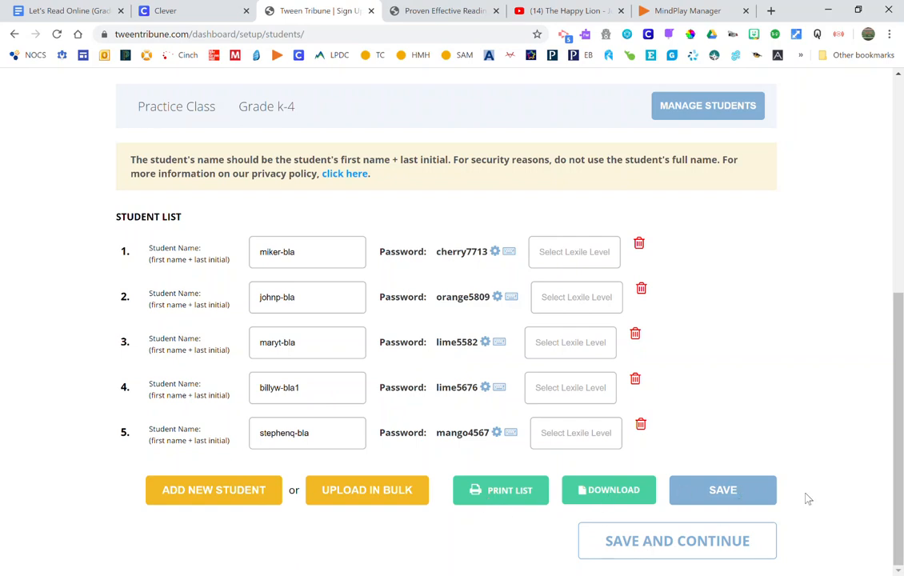
# - Save the students, continue to the General Classroom Instructions step, and click Finish
pyautogui.click(715, 547)
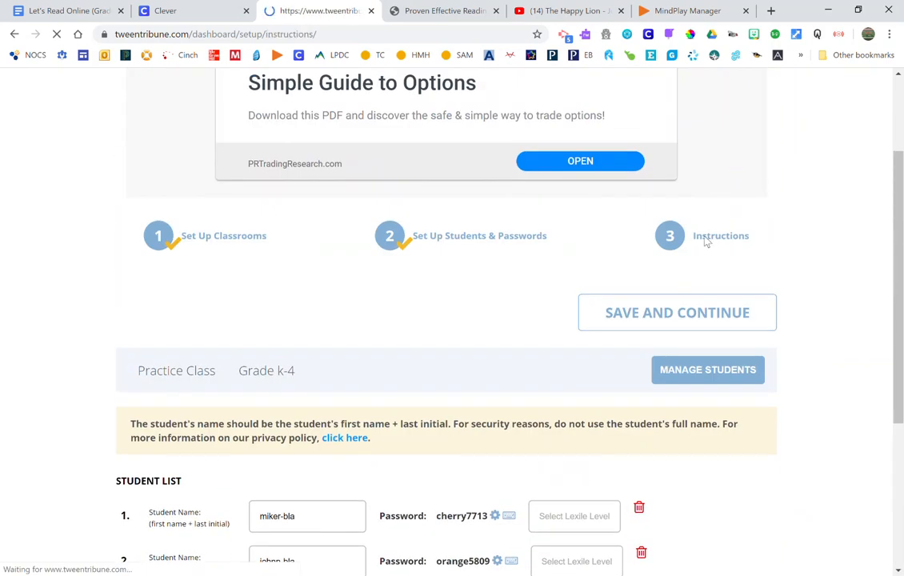
pyautogui.scroll(-2, 707, 242)
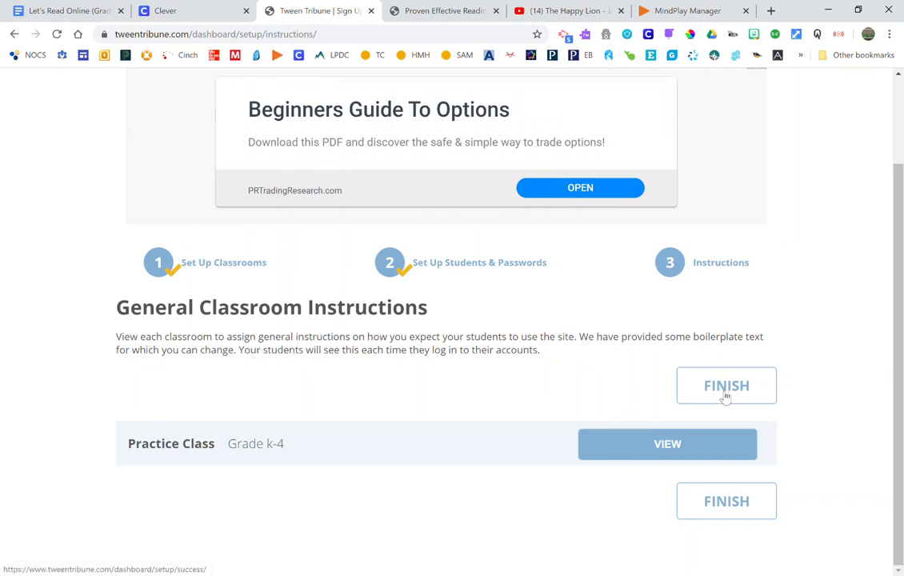
pyautogui.click(722, 264)
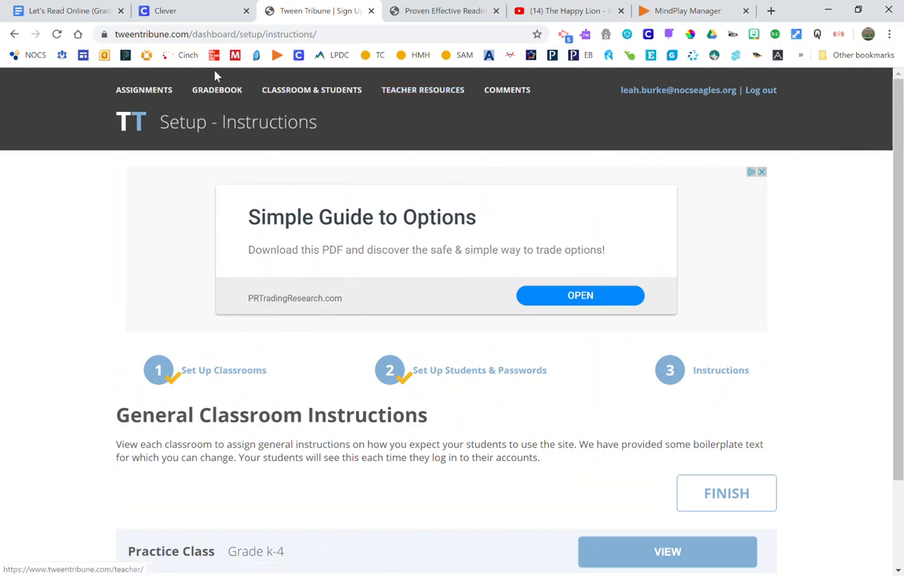
# - Return to the home page and open 'Meet Advait Jukar, a scientist who studies fossil elephants'
pyautogui.click(134, 131)
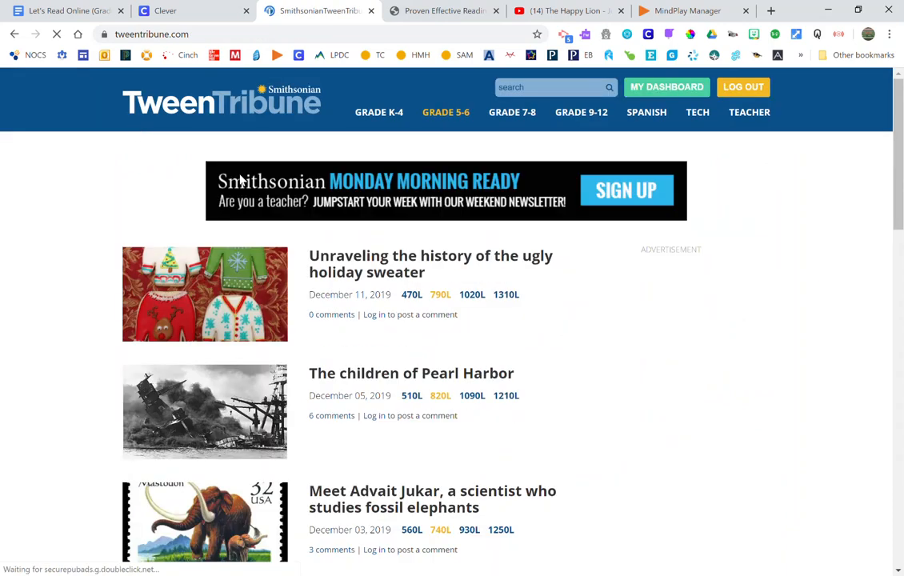
pyautogui.scroll(-2, 462, 244)
pyautogui.scroll(2, 462, 244)
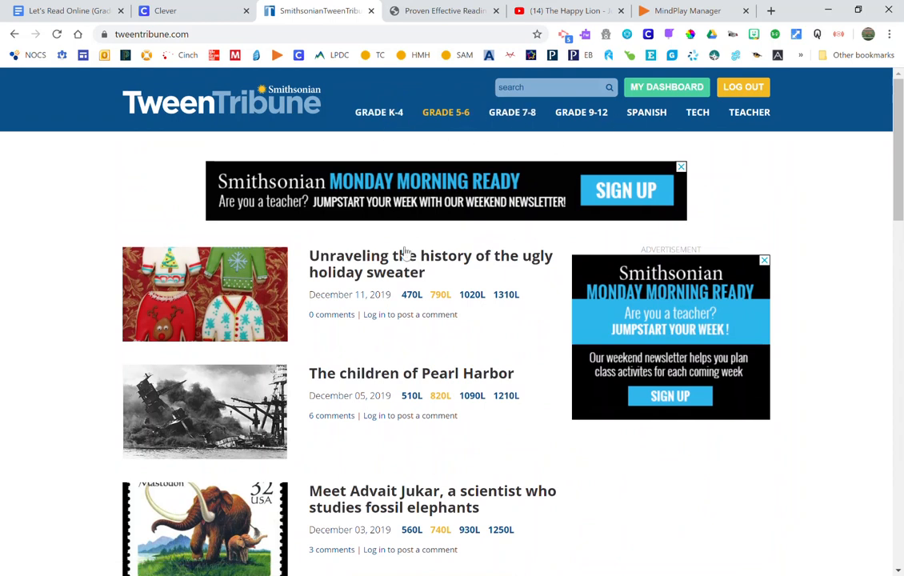
pyautogui.scroll(-3, 403, 256)
pyautogui.click(354, 379)
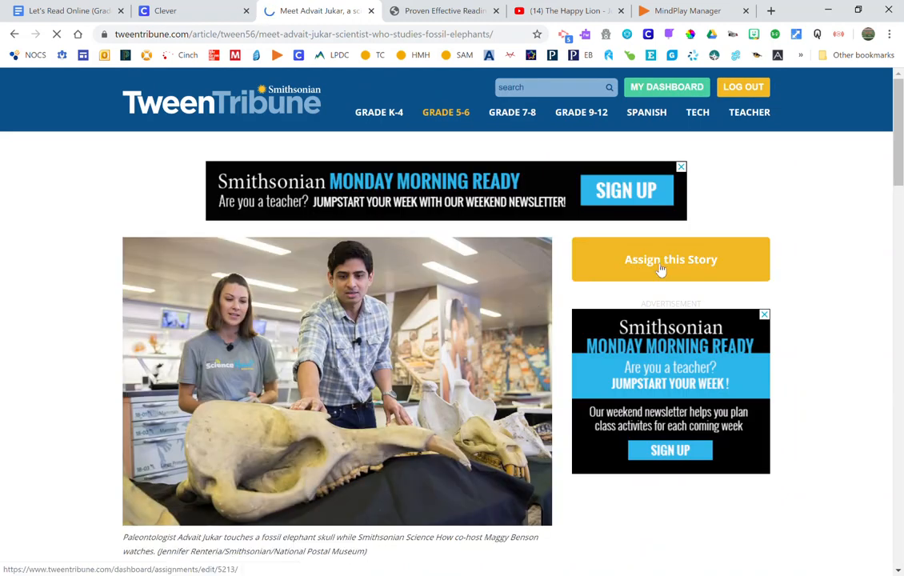
pyautogui.scroll(-4, 484, 232)
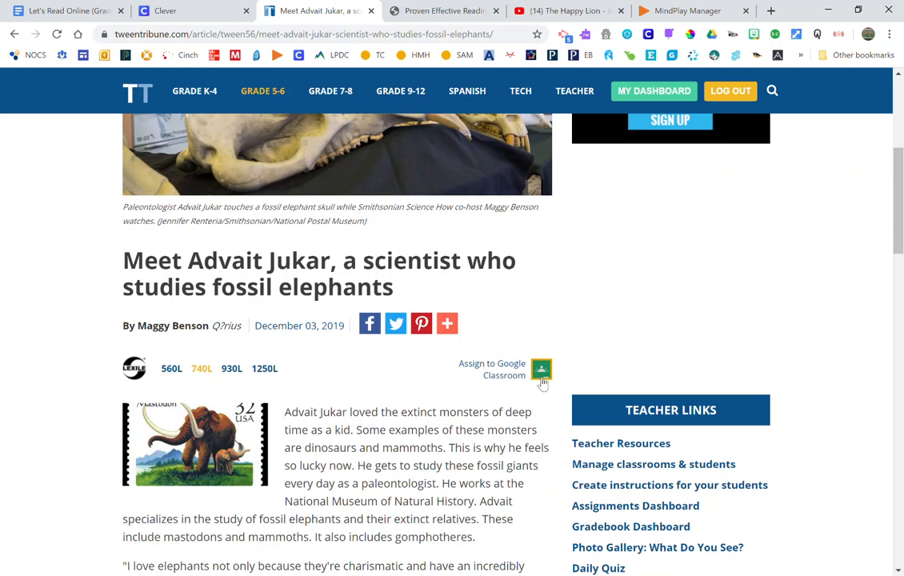
pyautogui.scroll(-2, 542, 384)
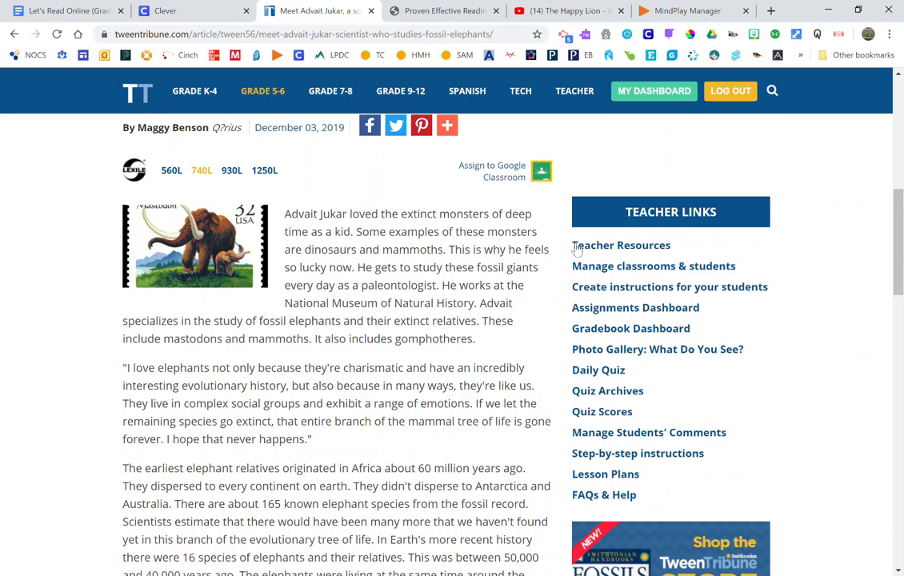
pyautogui.scroll(-6, 208, 376)
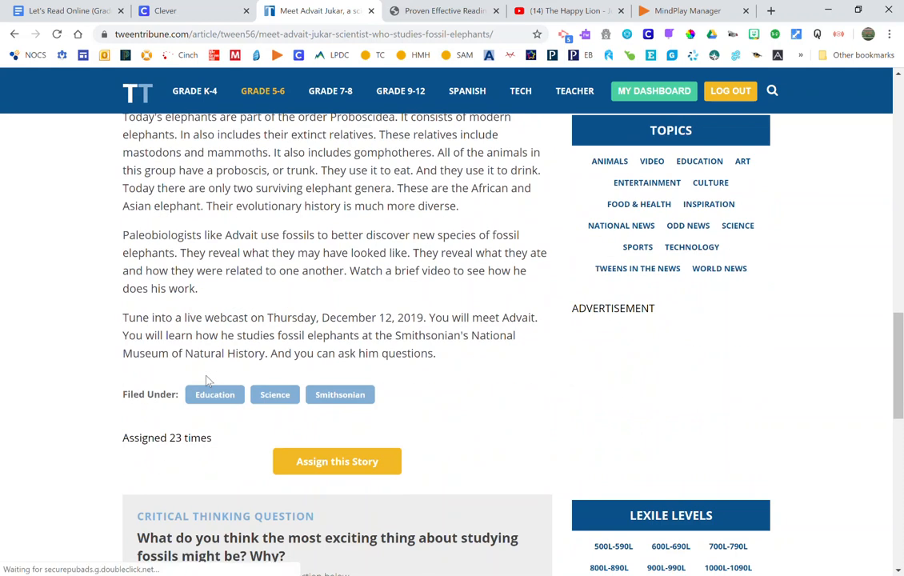
pyautogui.scroll(1, 207, 379)
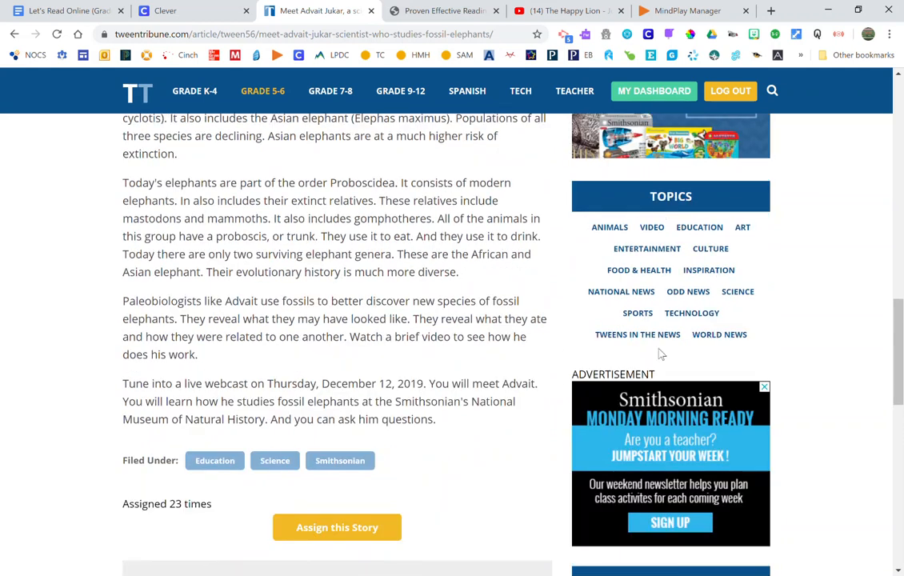
pyautogui.scroll(-2, 315, 469)
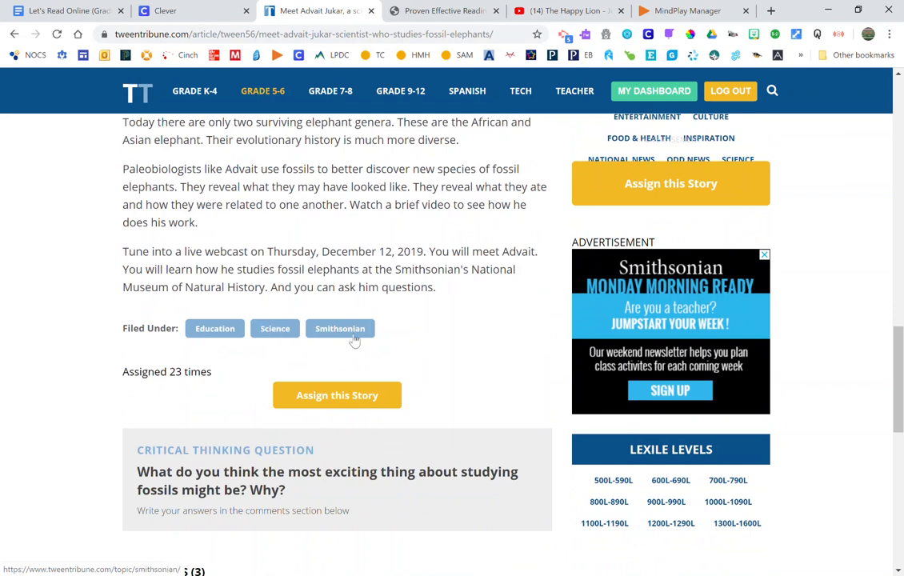
pyautogui.scroll(-2, 384, 352)
pyautogui.scroll(-2, 188, 336)
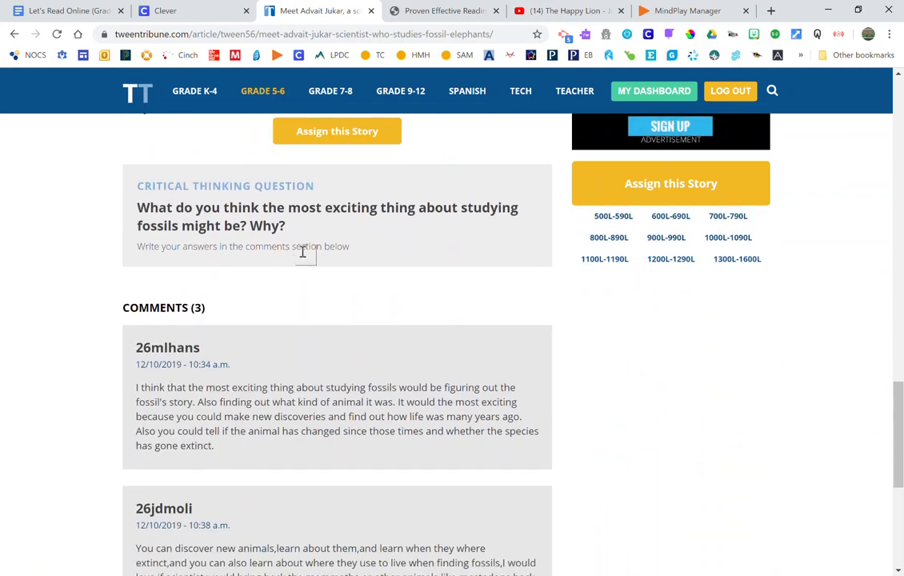
pyautogui.scroll(-4, 176, 417)
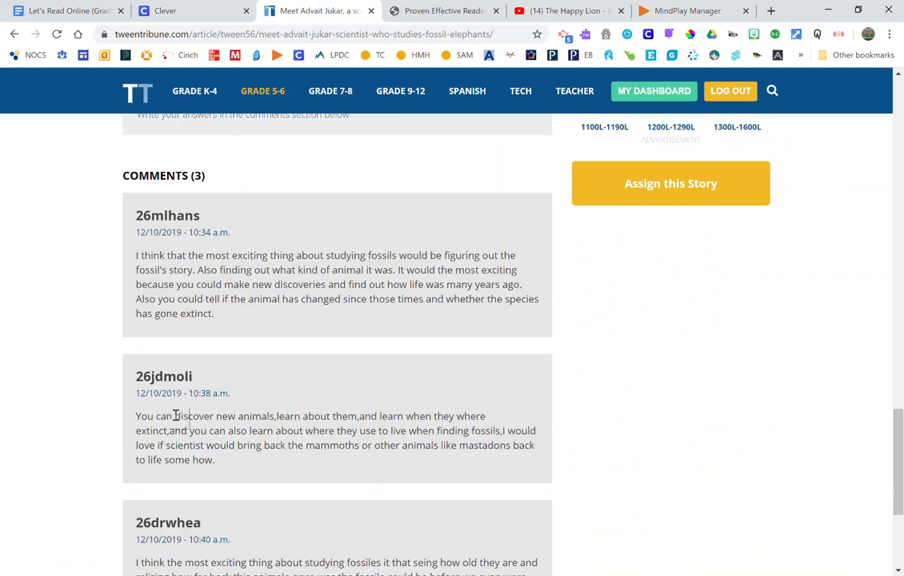
pyautogui.scroll(1, 181, 360)
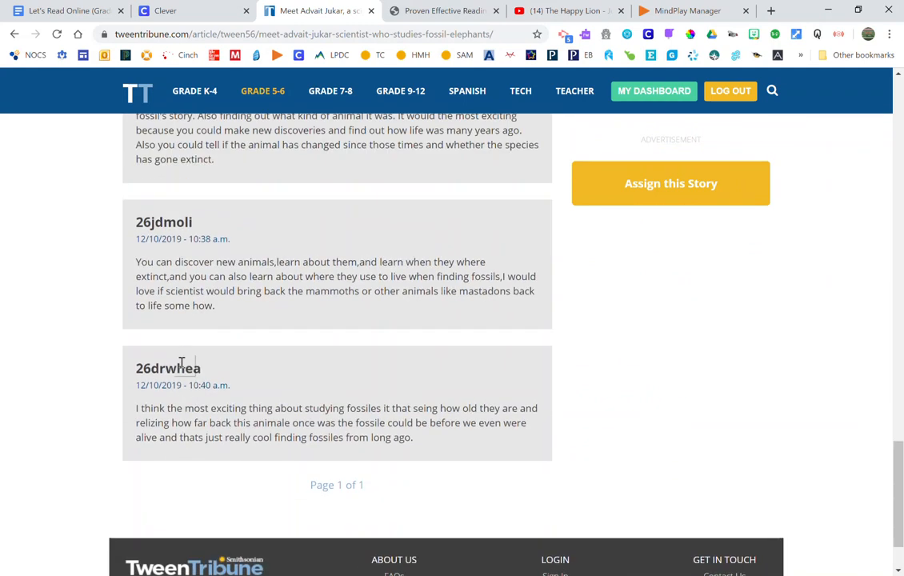
pyautogui.scroll(2, 179, 355)
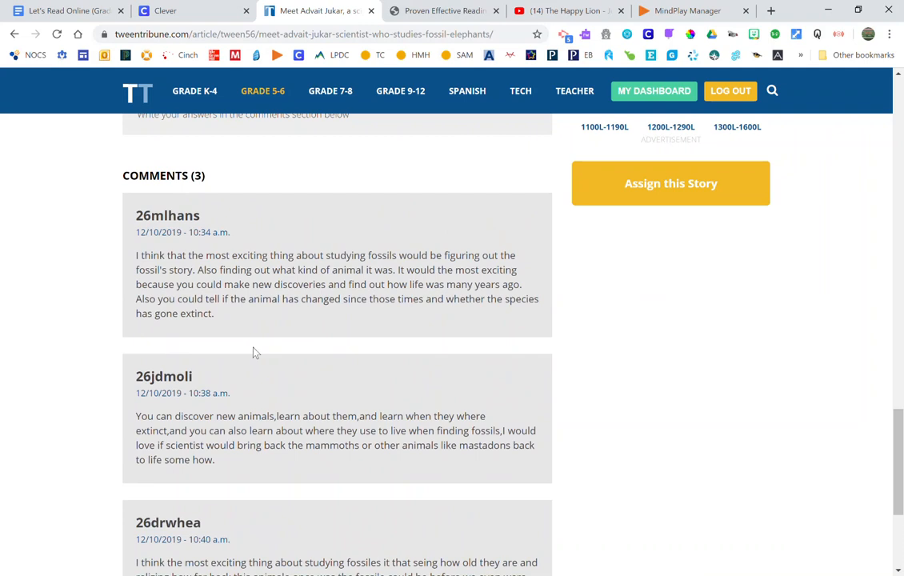
pyautogui.scroll(-2, 262, 452)
pyautogui.scroll(3, 264, 450)
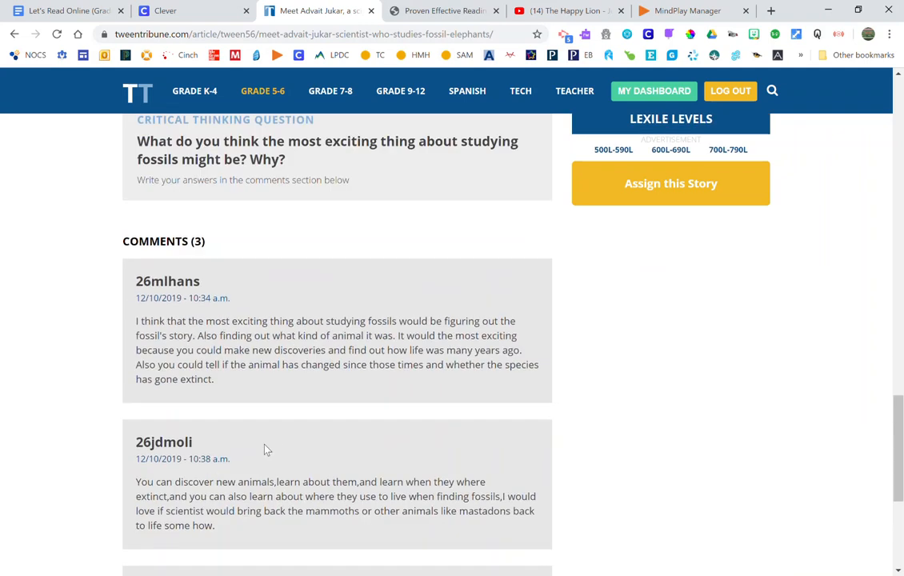
pyautogui.scroll(2, 273, 446)
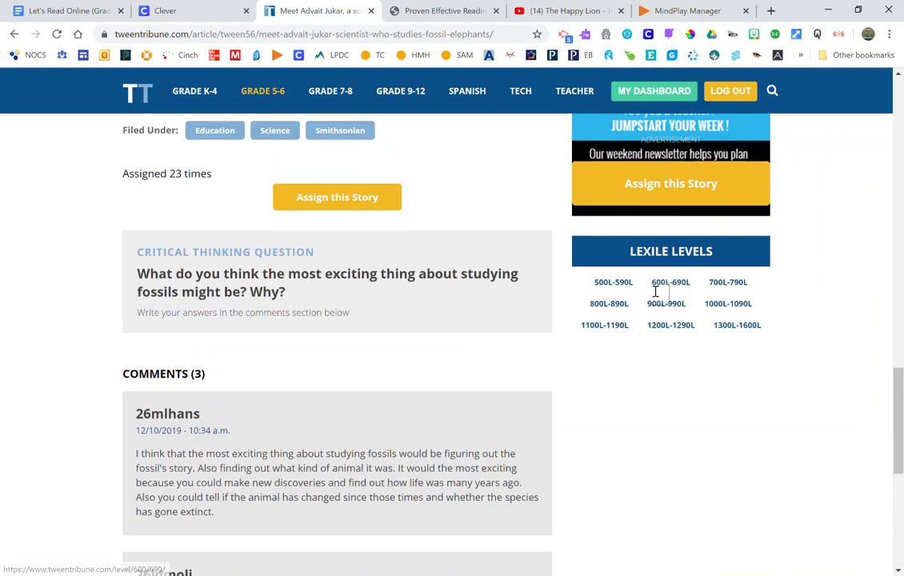
pyautogui.scroll(3, 679, 260)
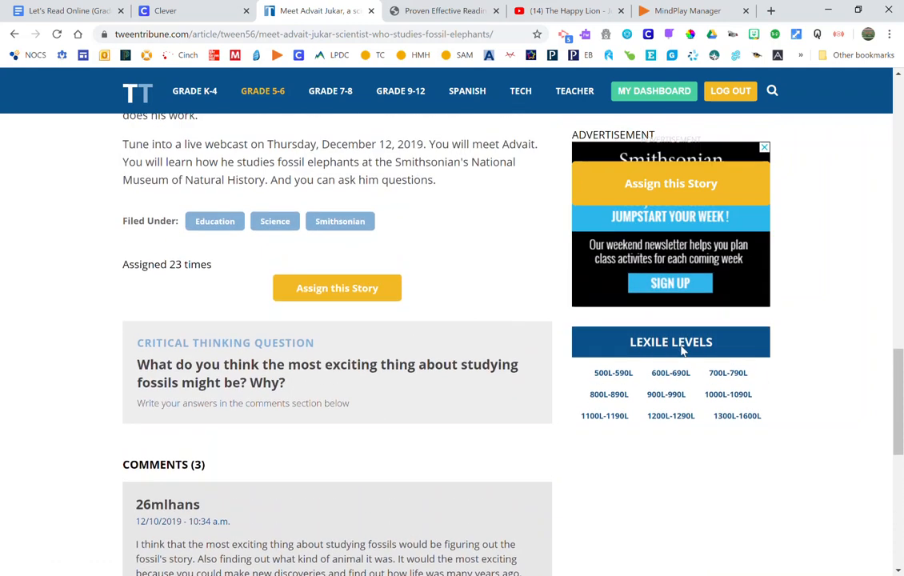
pyautogui.scroll(20, 681, 352)
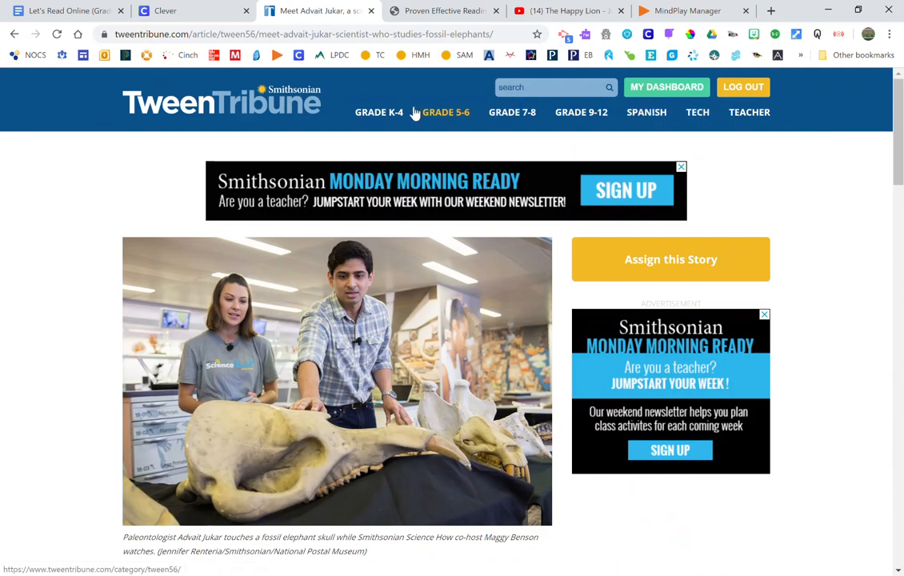
# - Search TweenTribune for 'fossils' articles
pyautogui.click(527, 87)
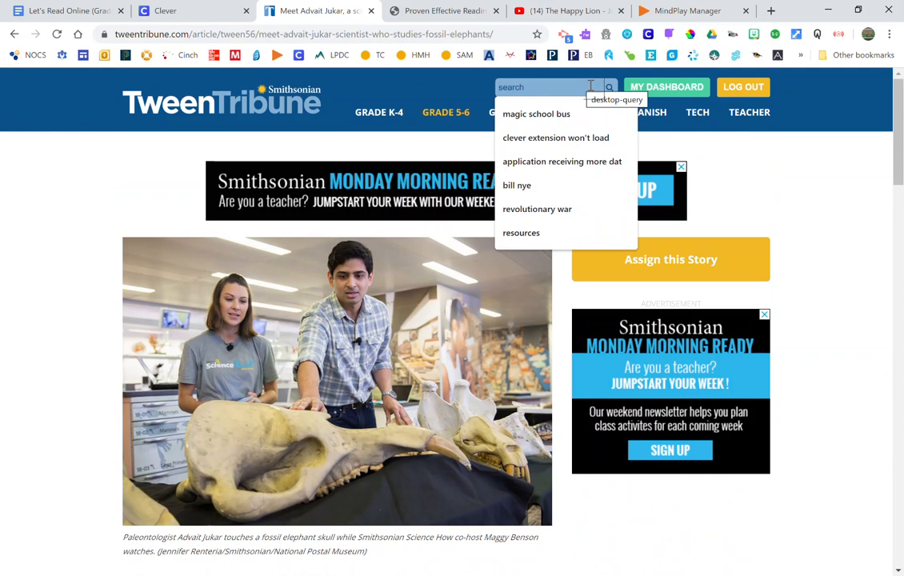
pyautogui.write('d')
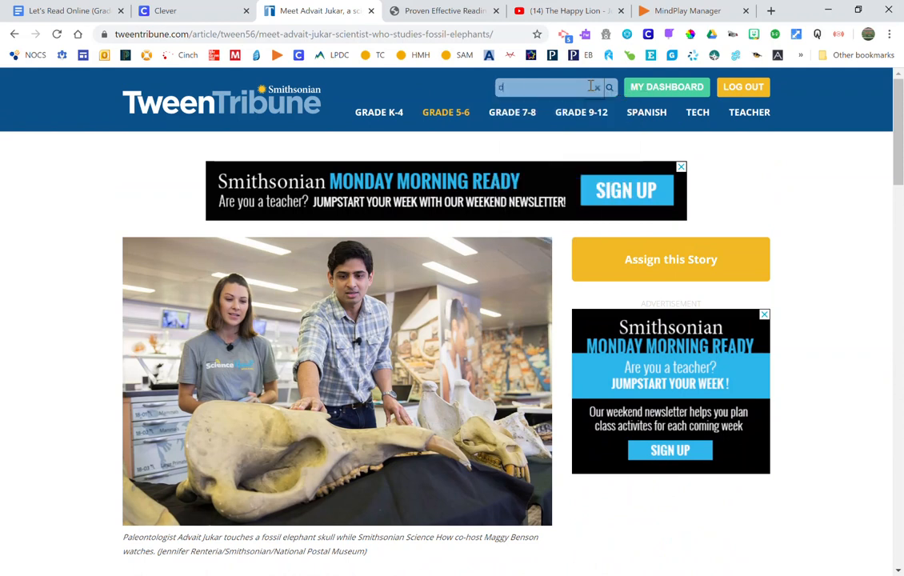
pyautogui.press('Return')
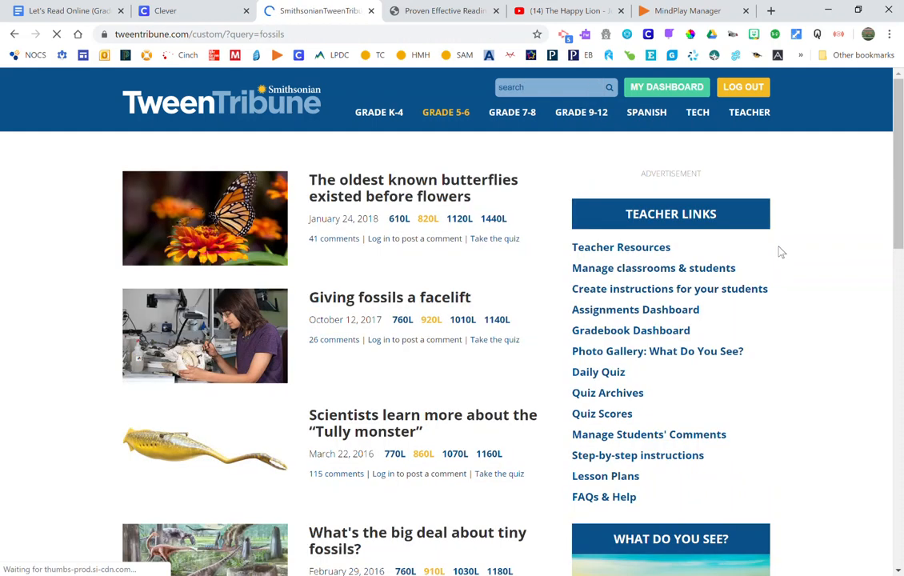
# - Open 'The oldest known butterflies existed before flowers' from the fossils results
pyautogui.scroll(-1, 764, 284)
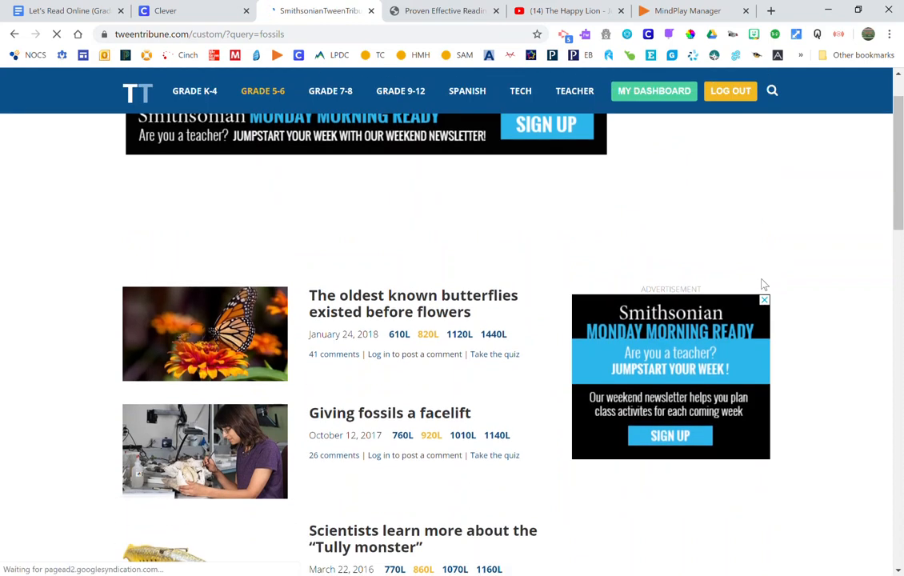
pyautogui.scroll(-2, 764, 284)
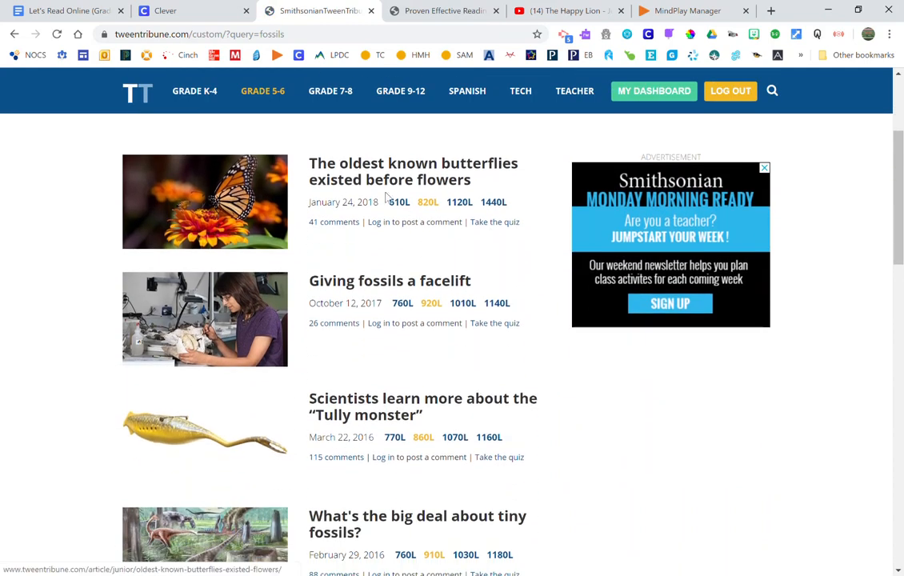
pyautogui.click(371, 178)
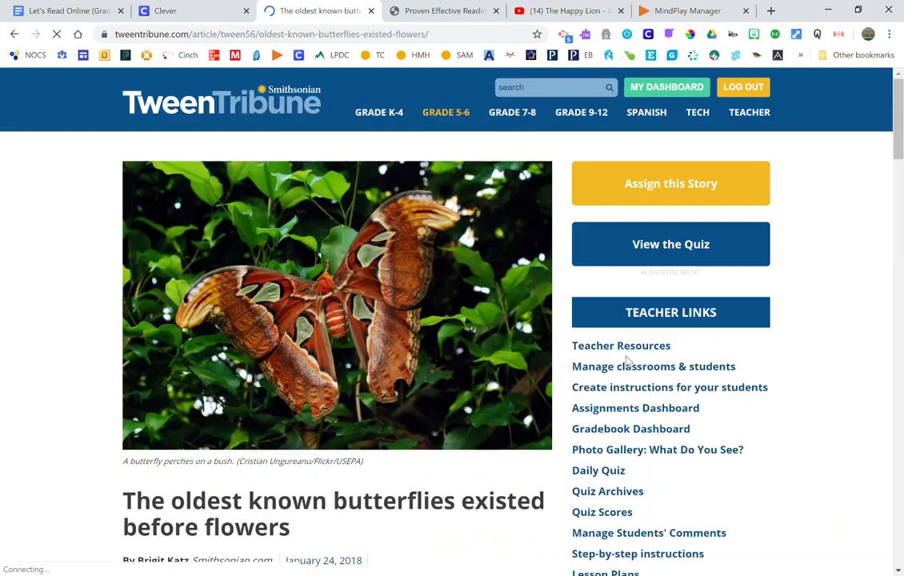
# - Scroll down the butterflies article and switch it to the 610L reading level
pyautogui.scroll(-2, 628, 344)
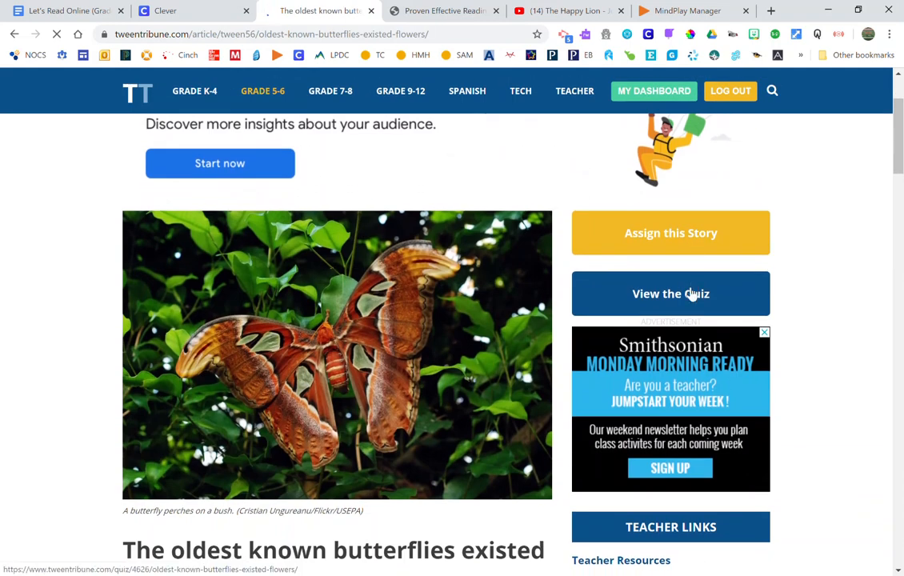
pyautogui.scroll(-3, 381, 282)
pyautogui.scroll(-1, 429, 327)
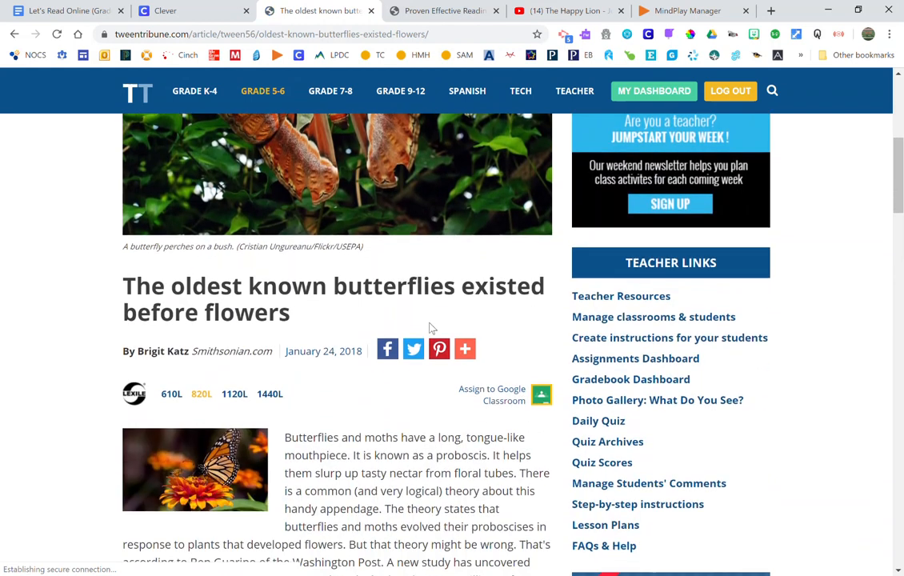
pyautogui.scroll(-1, 232, 290)
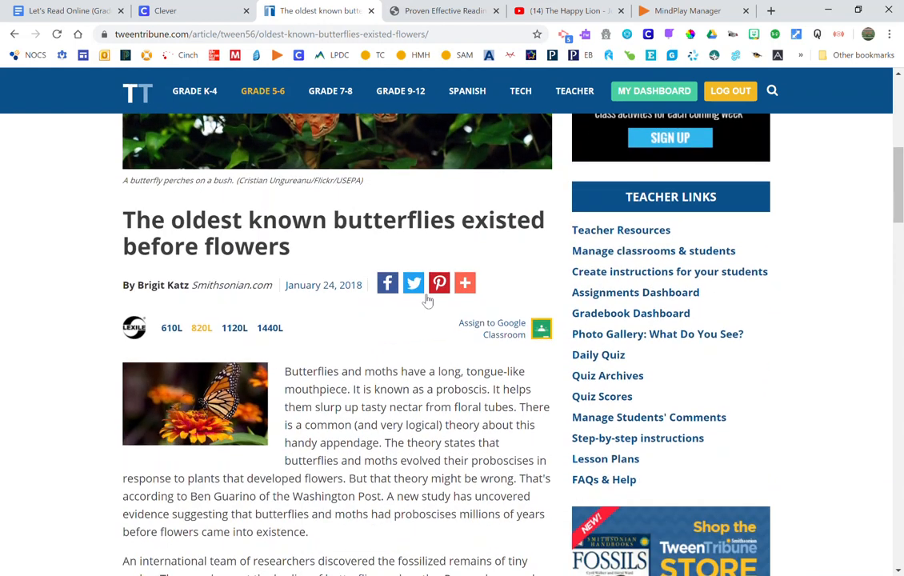
pyautogui.moveTo(462, 290)
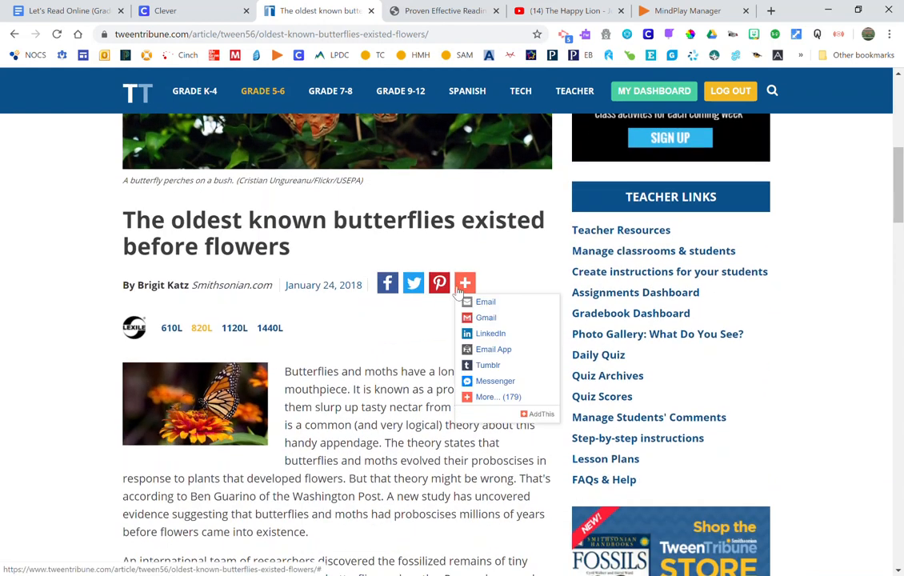
pyautogui.scroll(-1, 109, 275)
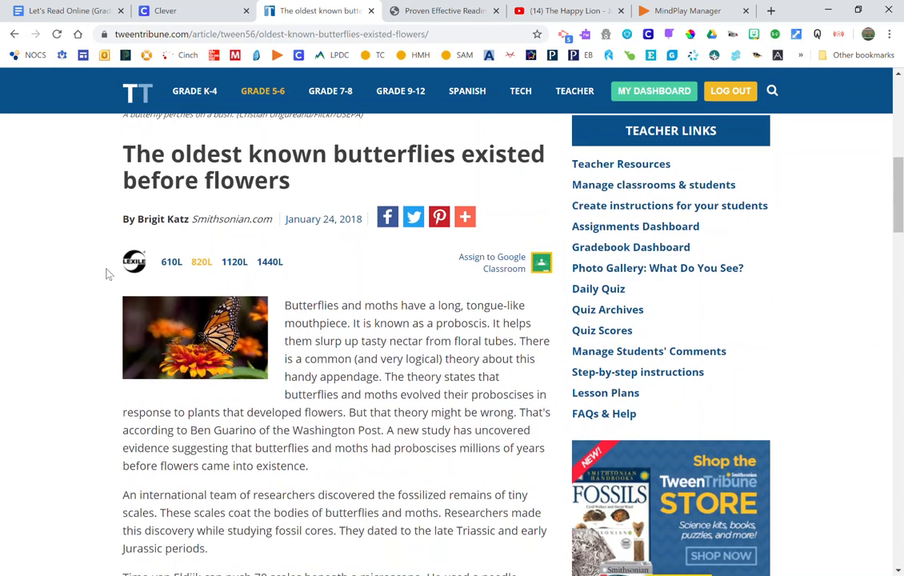
pyautogui.click(171, 263)
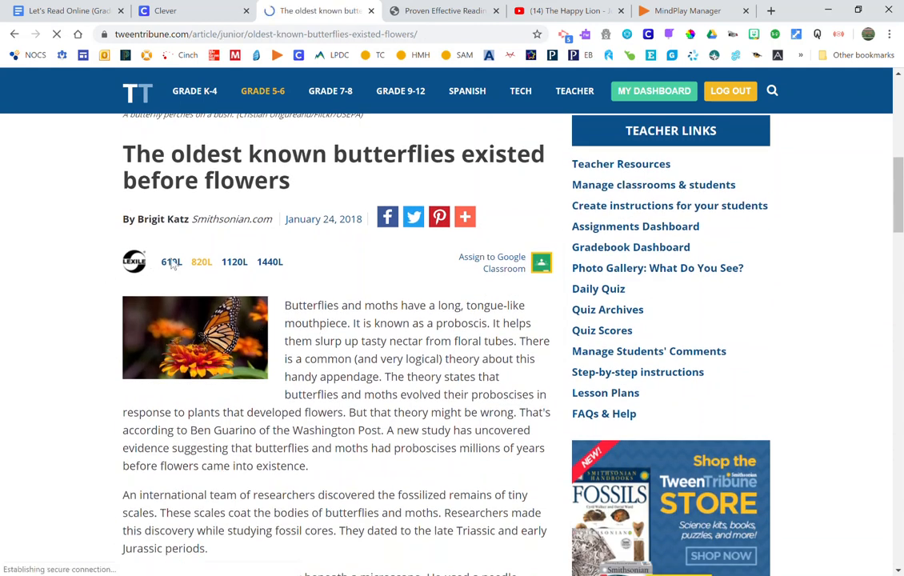
# - Switch to the 1440L teen version and read through the article and comments
pyautogui.scroll(-12, 312, 332)
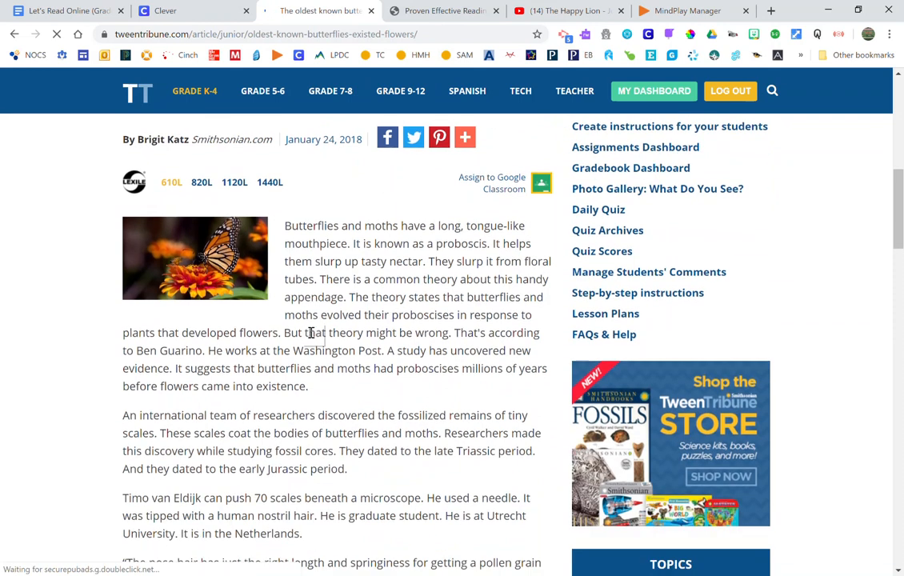
pyautogui.scroll(12, 312, 337)
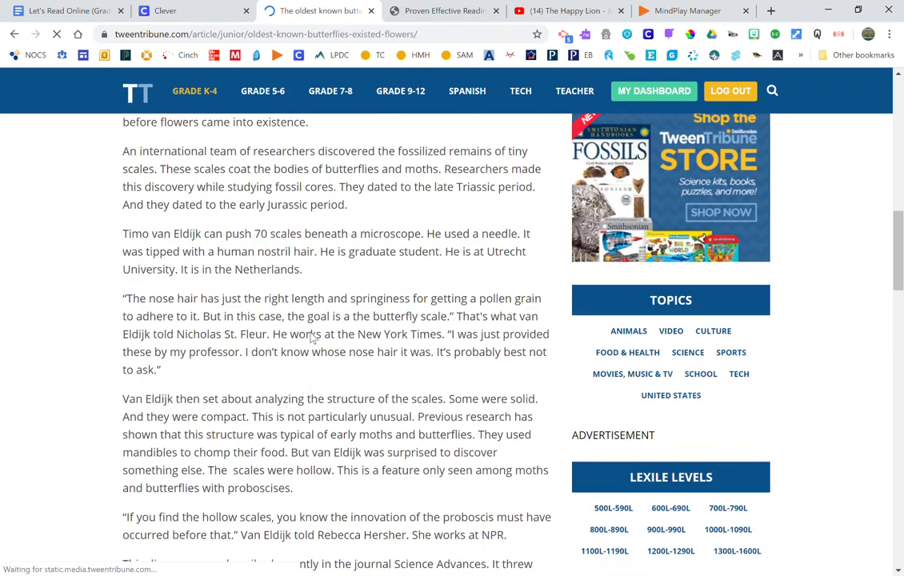
pyautogui.click(270, 249)
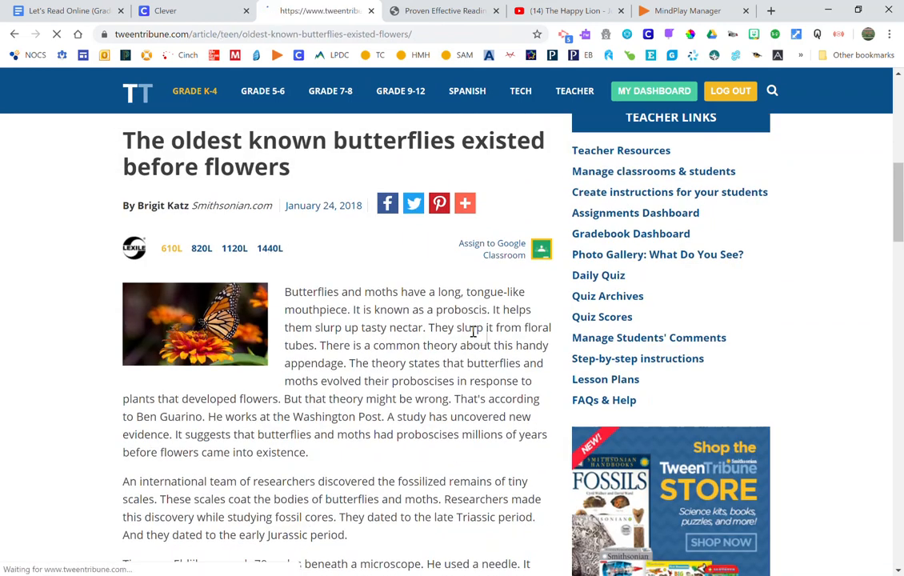
pyautogui.scroll(-6, 473, 332)
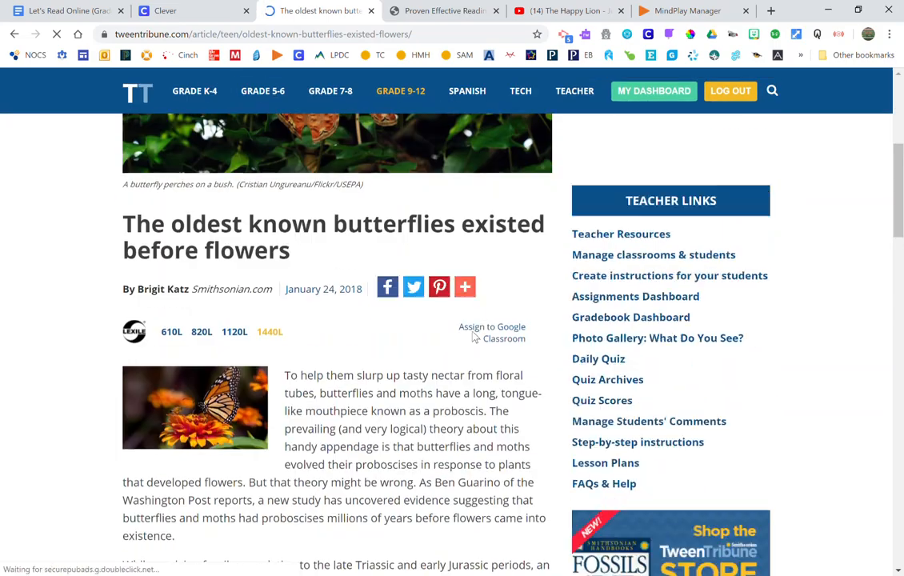
pyautogui.scroll(-8, 472, 336)
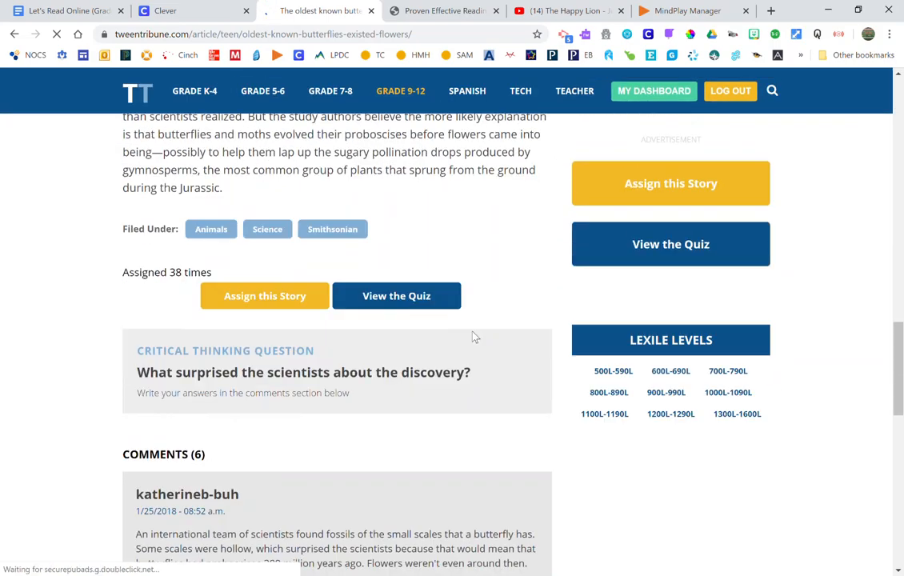
pyautogui.scroll(5, 472, 336)
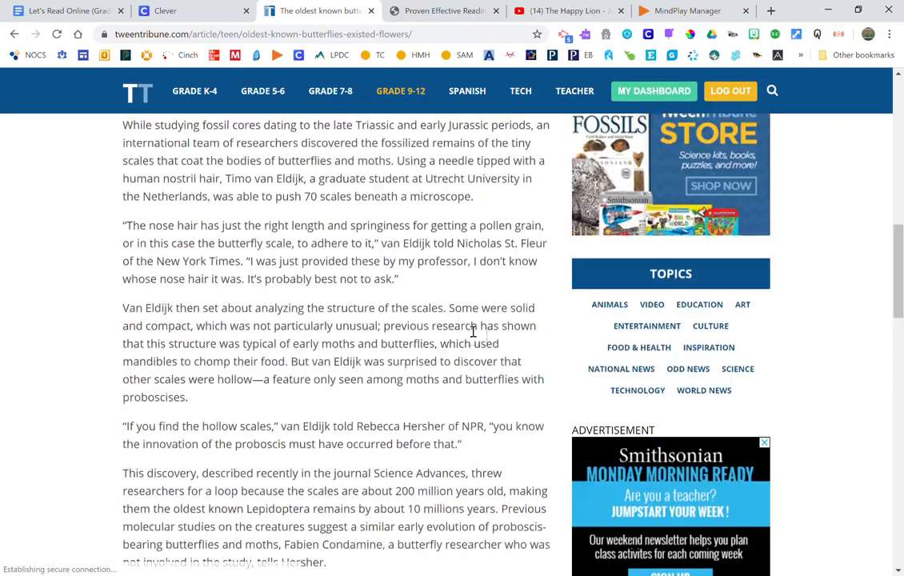
pyautogui.scroll(2, 473, 332)
pyautogui.scroll(-7, 473, 332)
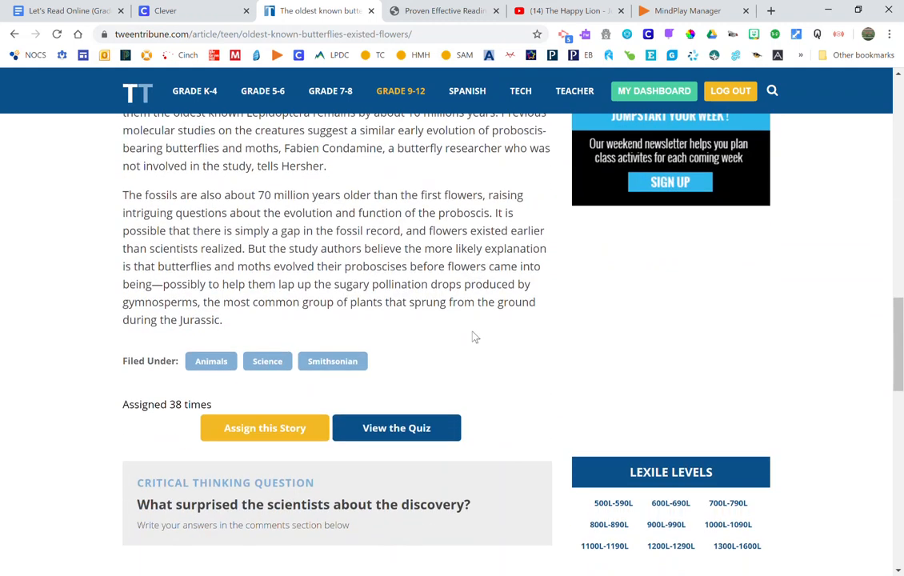
pyautogui.scroll(-5, 473, 331)
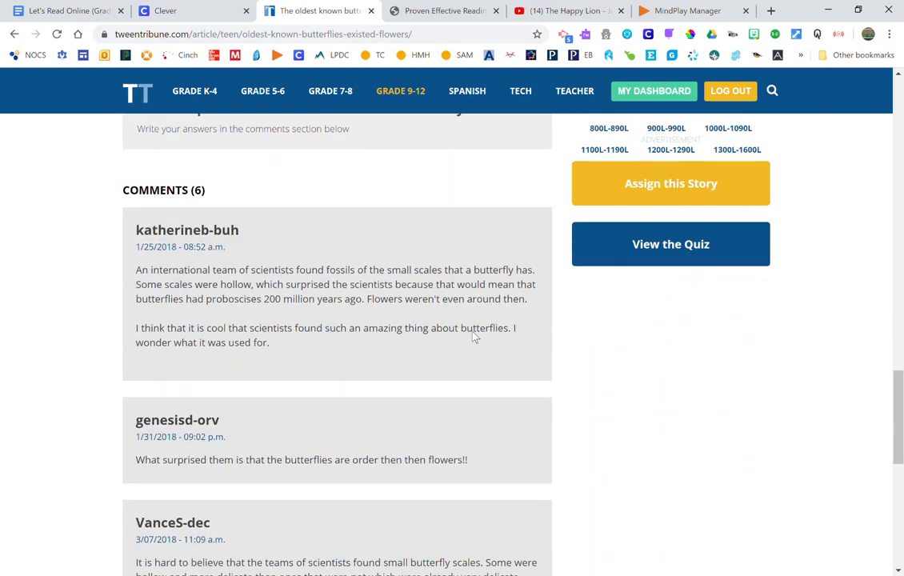
pyautogui.scroll(-6, 473, 337)
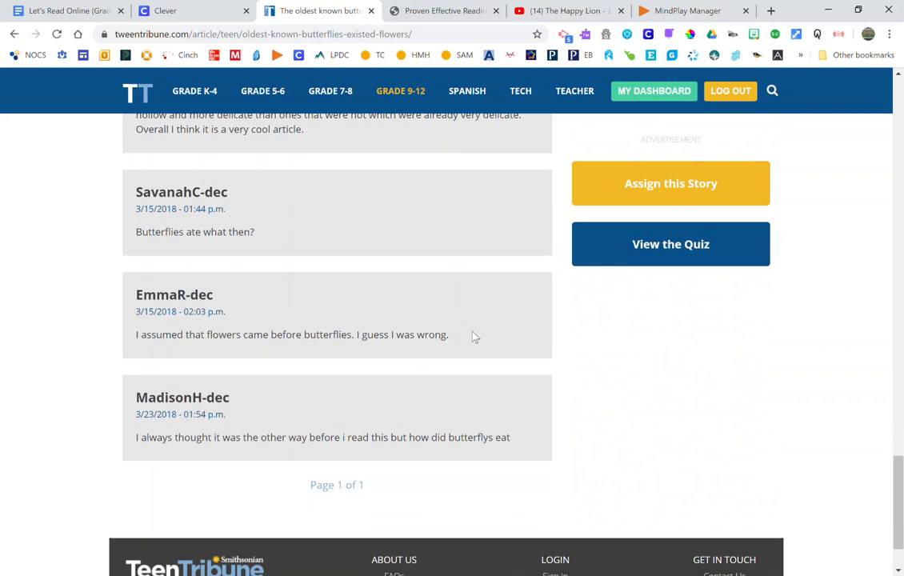
pyautogui.scroll(15, 473, 337)
pyautogui.scroll(10, 475, 337)
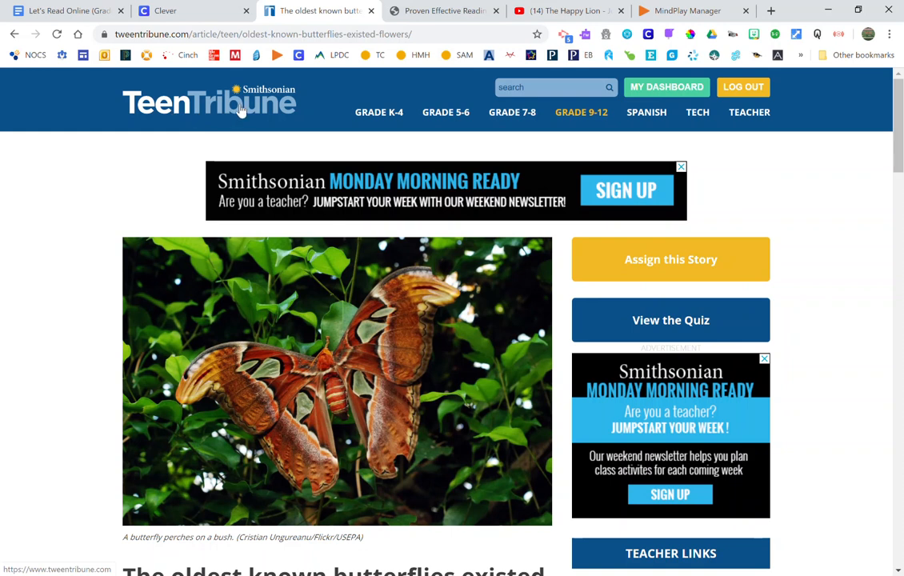
# - Browse the Grade K-4 and Grade 5-6 listings, then log out and select the login page URL
pyautogui.click(381, 120)
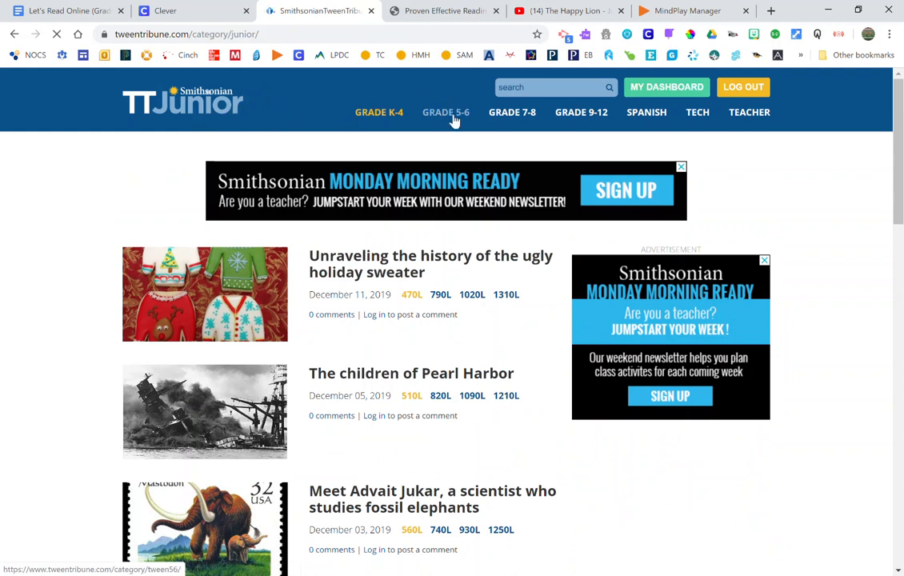
pyautogui.click(453, 116)
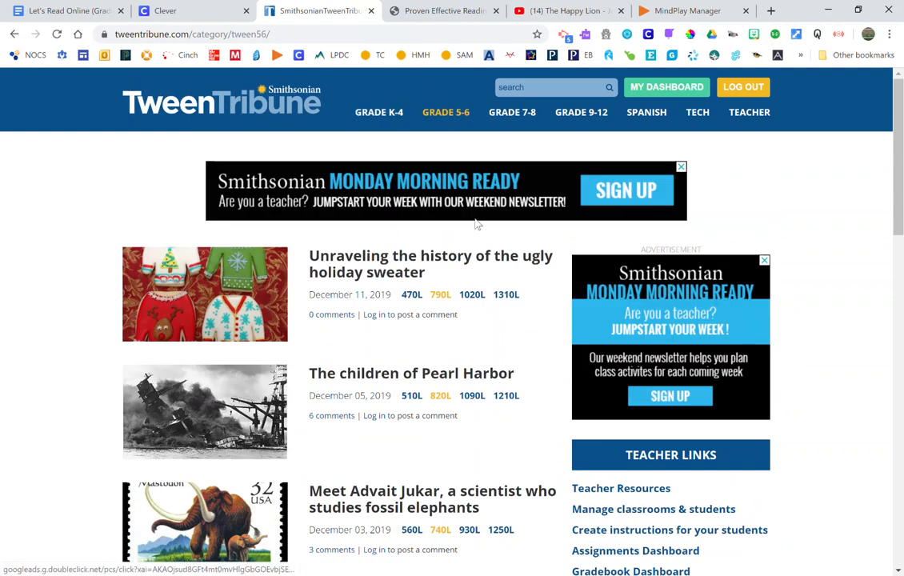
pyautogui.click(731, 92)
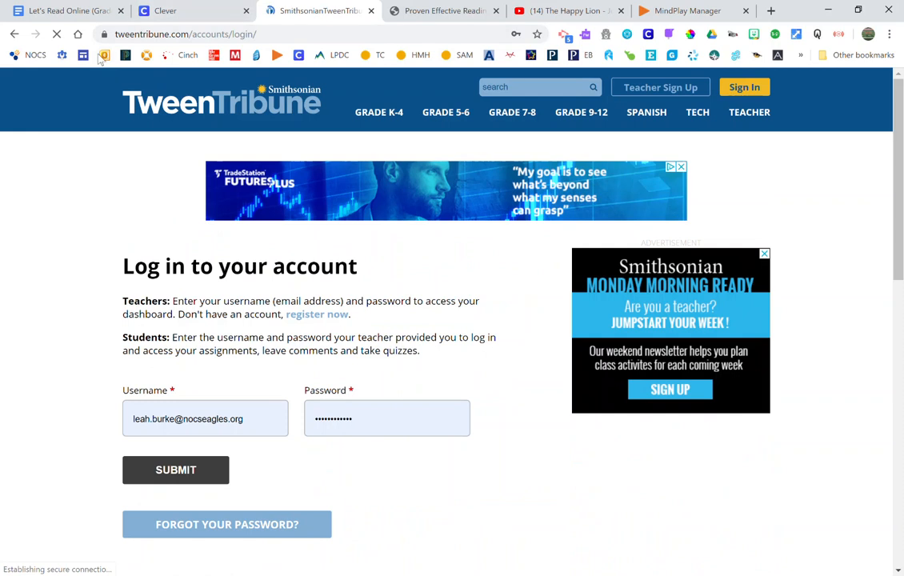
pyautogui.click(279, 35)
pyautogui.hotkey('ctrl', 'c')
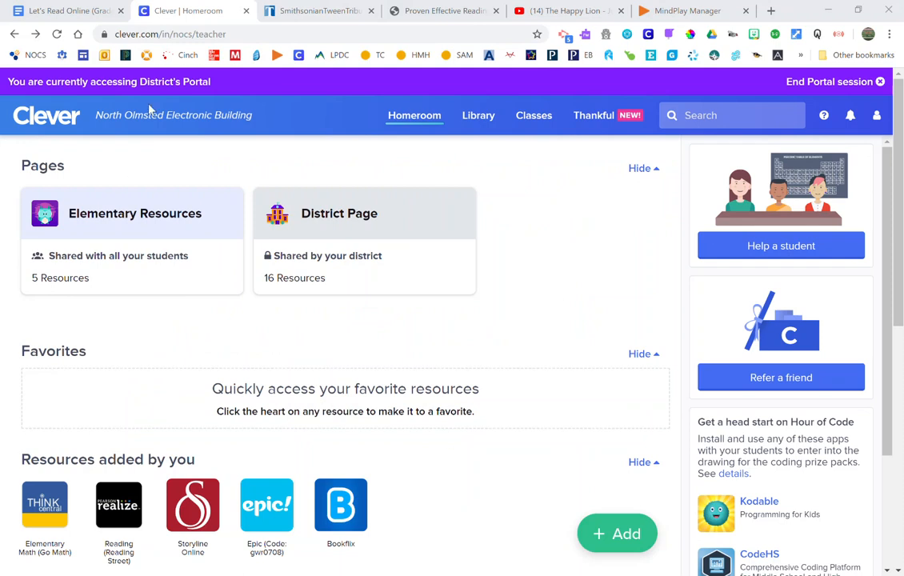
# - Start adding a new link on Clever's Elementary Resources page
pyautogui.click(173, 265)
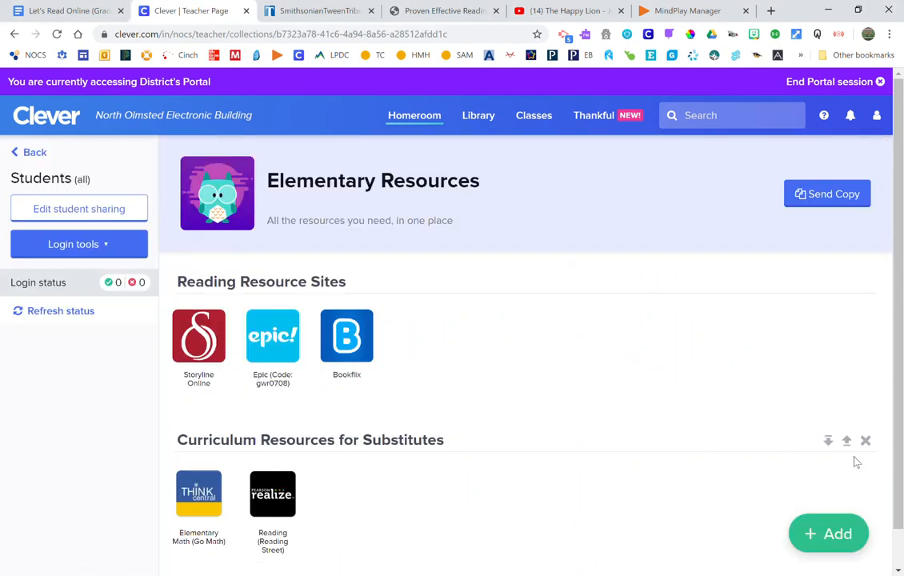
pyautogui.click(834, 536)
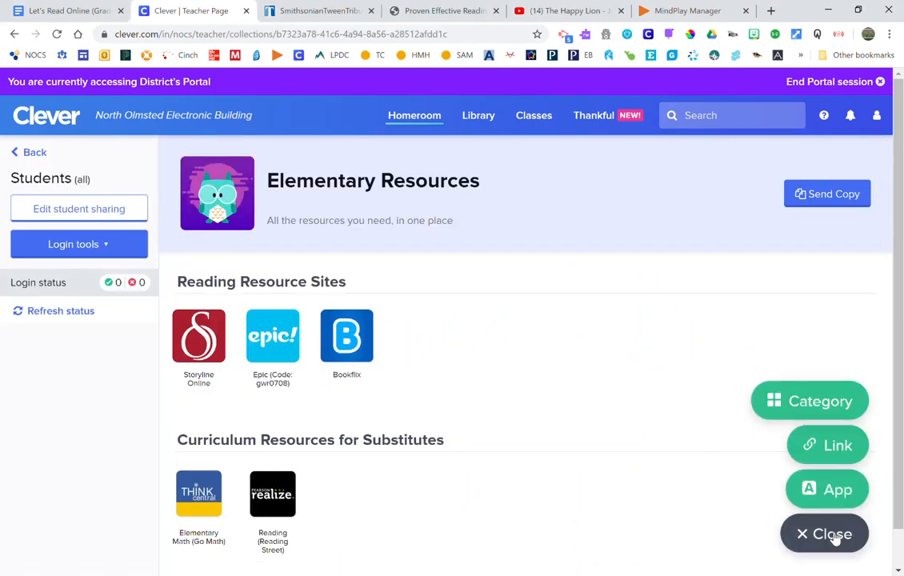
pyautogui.click(821, 446)
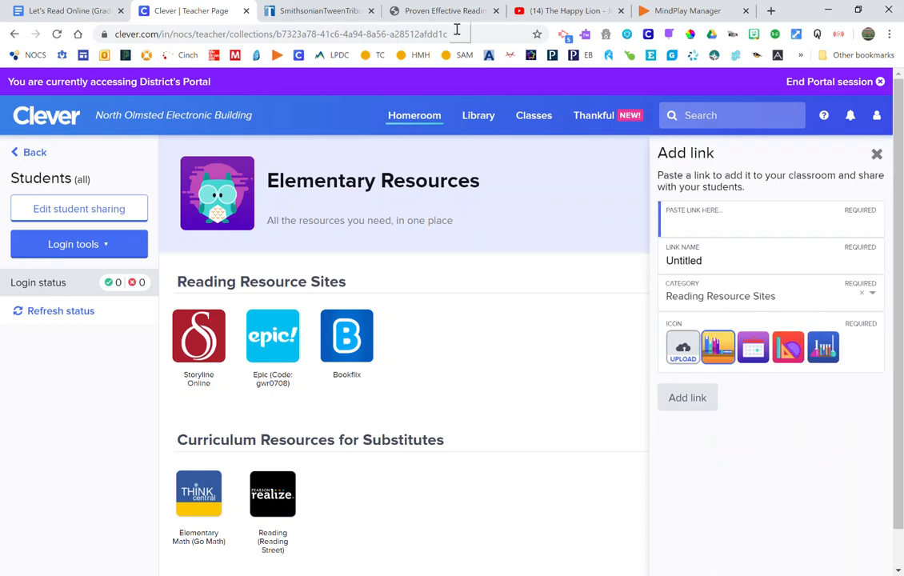
# - Paste the TweenTribune login URL and name the link 'Tween Tribune'
pyautogui.click(289, 10)
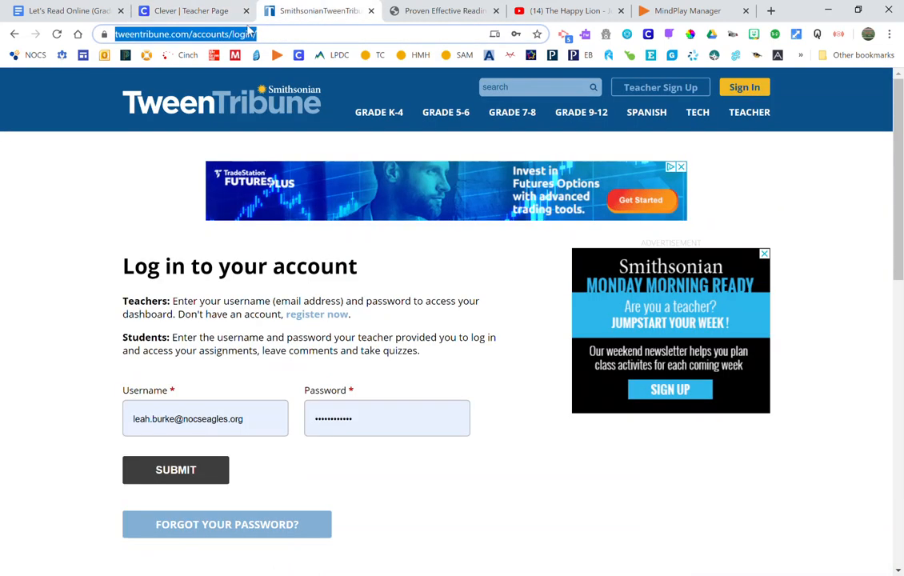
pyautogui.click(191, 11)
pyautogui.click(757, 226)
pyautogui.hotkey('ctrl', 'v')
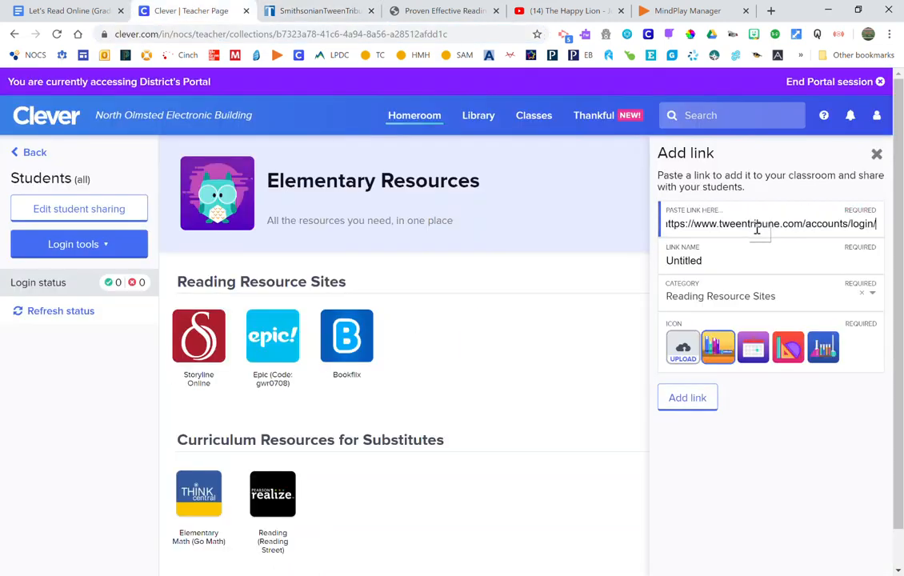
pyautogui.doubleClick(721, 259)
pyautogui.write('Tween Tribvu')
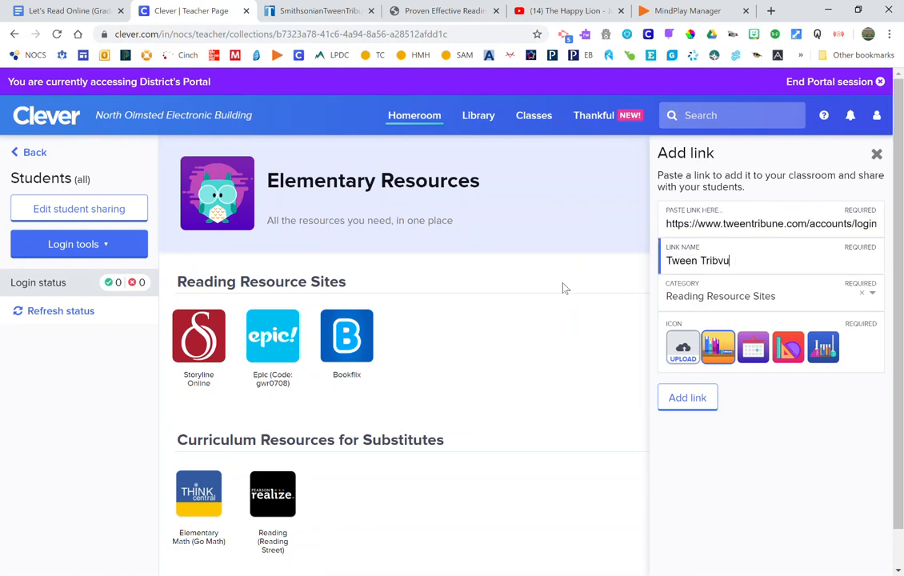
pyautogui.write('ibune')
# - In a new tab, show Google Images results for 'tween tribune logo'
pyautogui.click(772, 10)
pyautogui.write('googl')
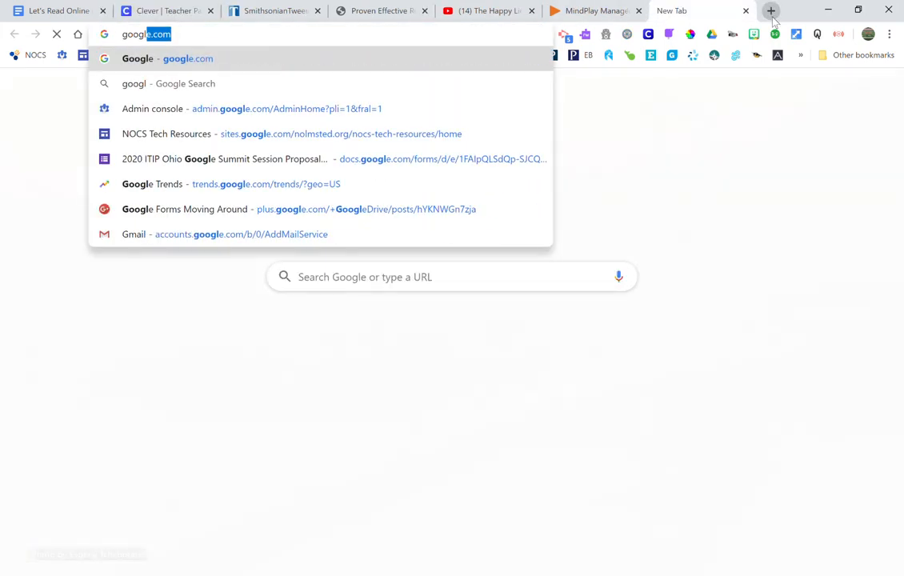
pyautogui.press('Return')
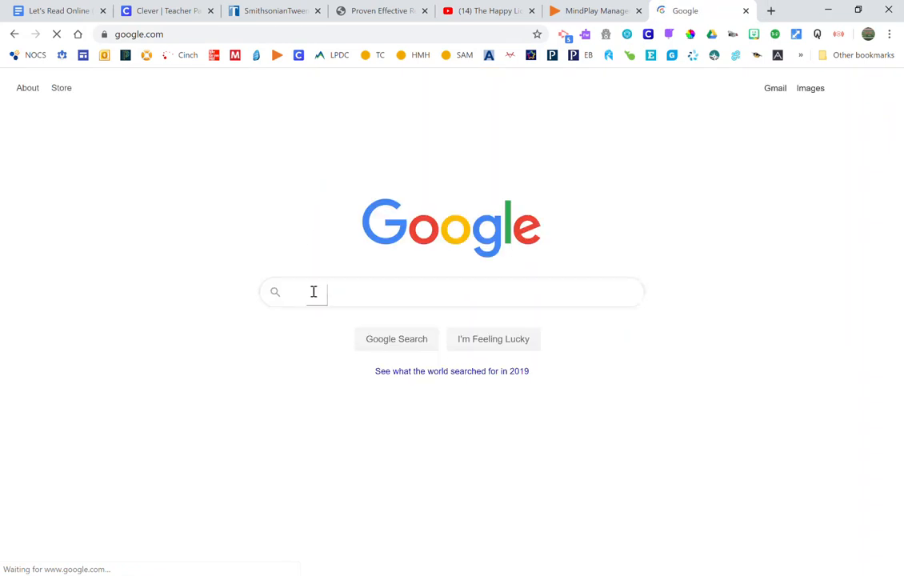
pyautogui.write('tween t')
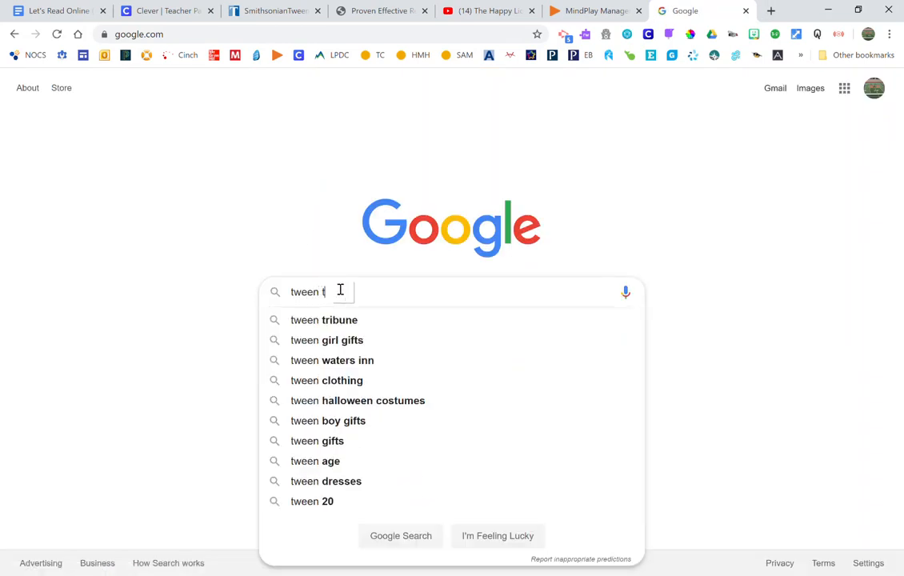
pyautogui.write('ribune logo')
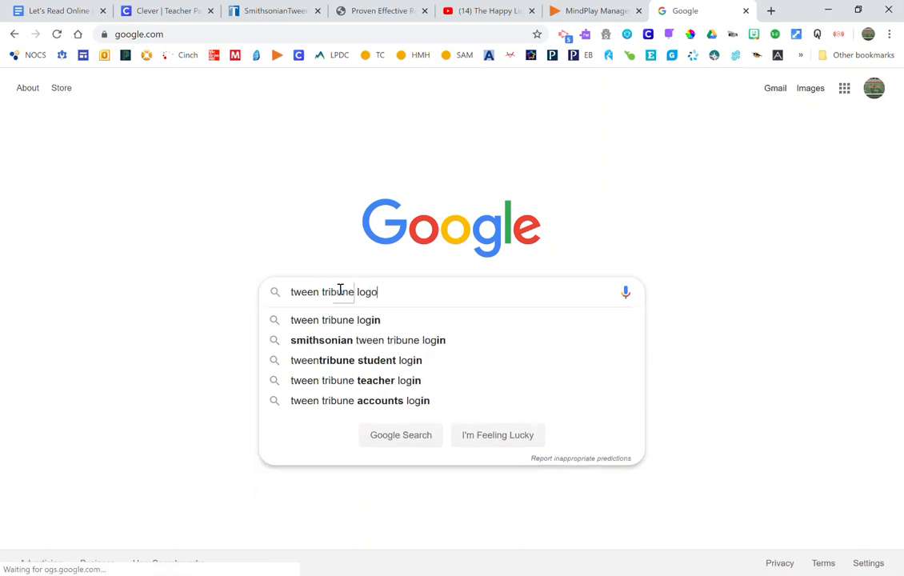
pyautogui.press('Return')
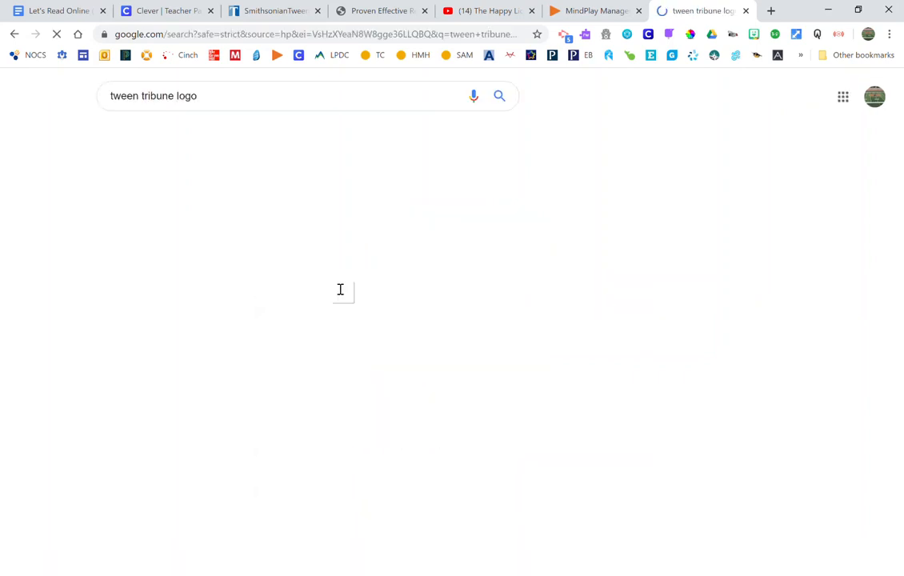
pyautogui.click(235, 196)
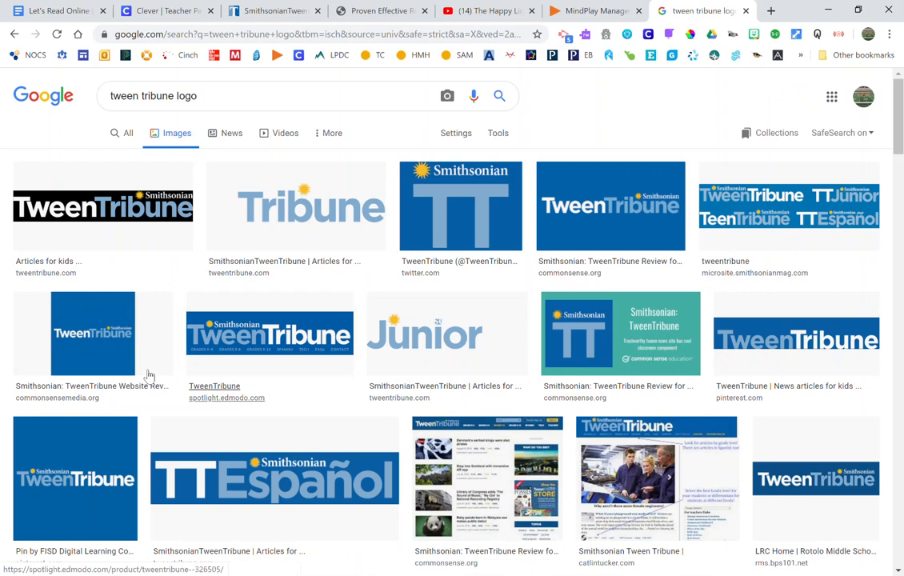
# - Preview the TT logo and copy the image, abandoning a save attempt
pyautogui.scroll(-10, 113, 346)
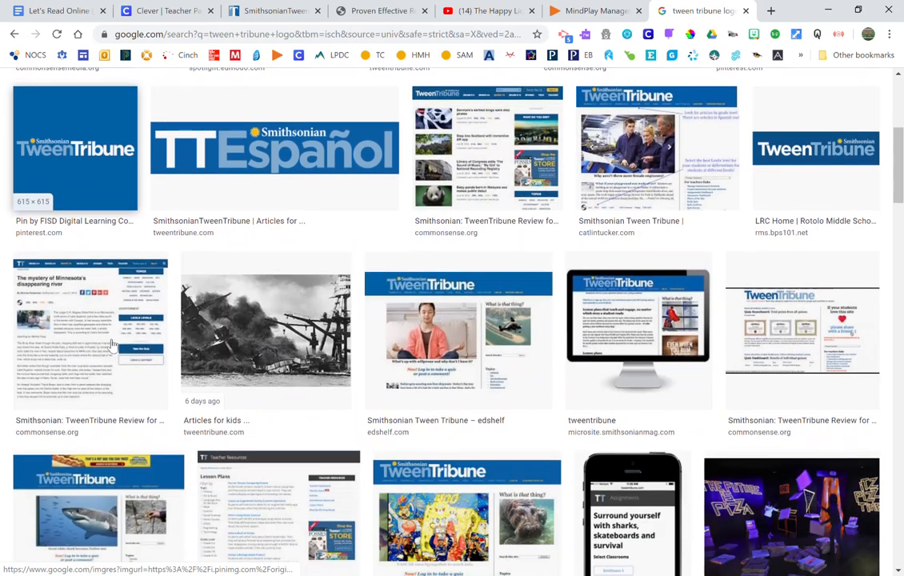
pyautogui.scroll(10, 113, 346)
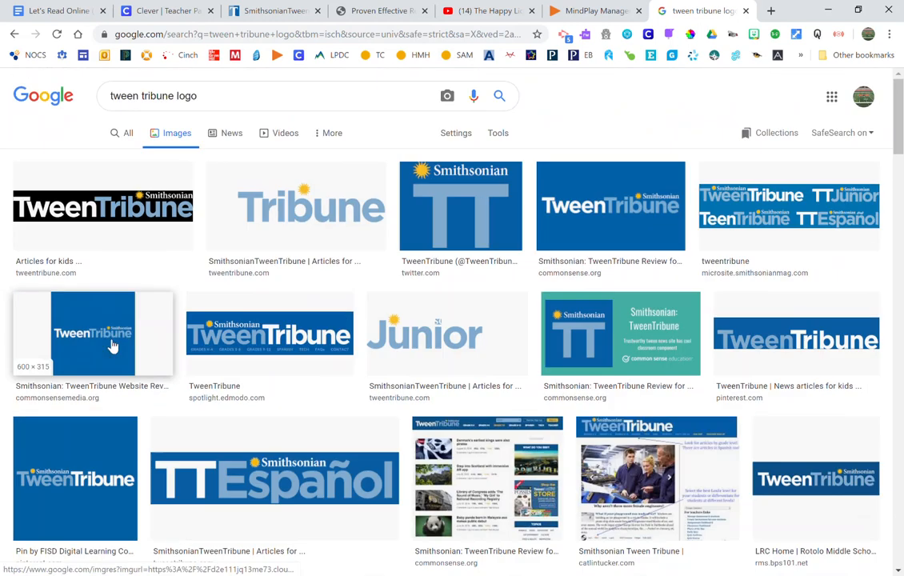
pyautogui.click(484, 232)
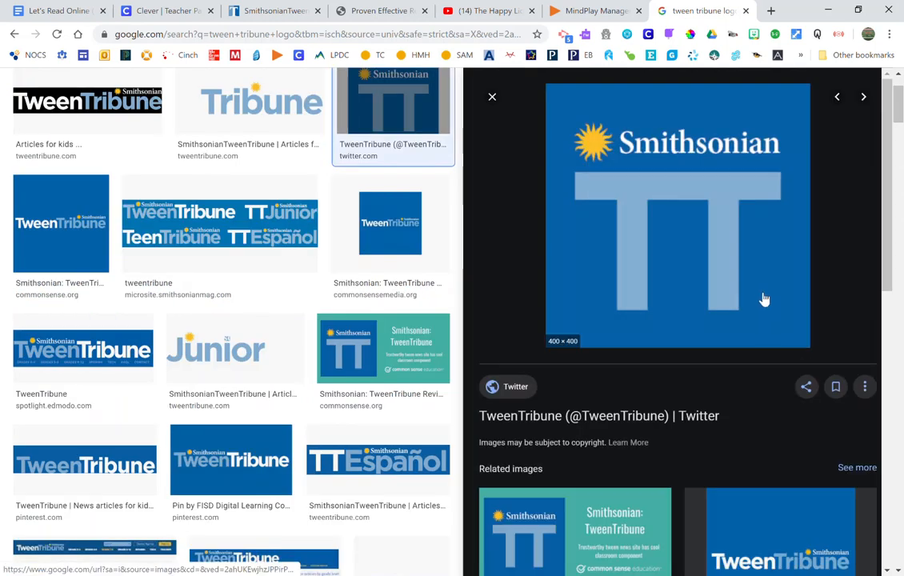
pyautogui.rightClick(662, 329)
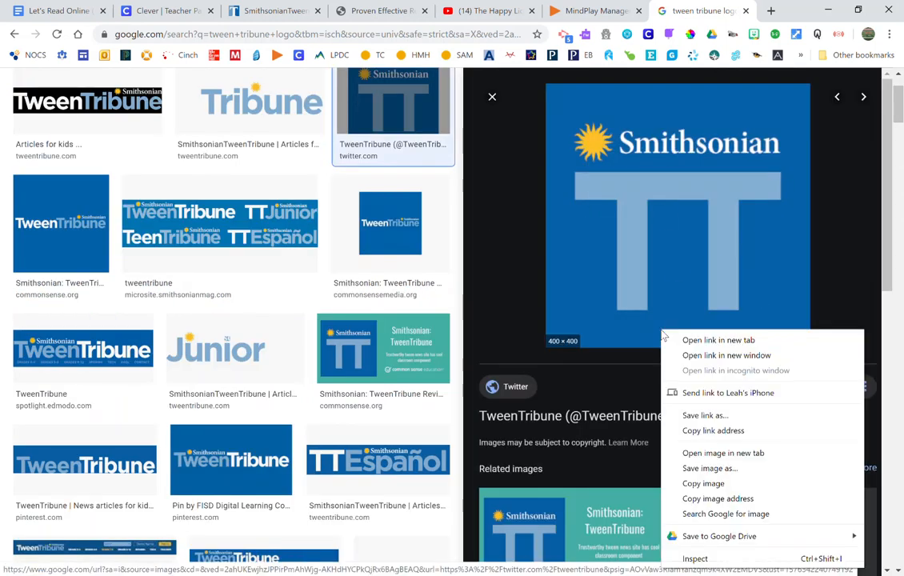
pyautogui.click(693, 484)
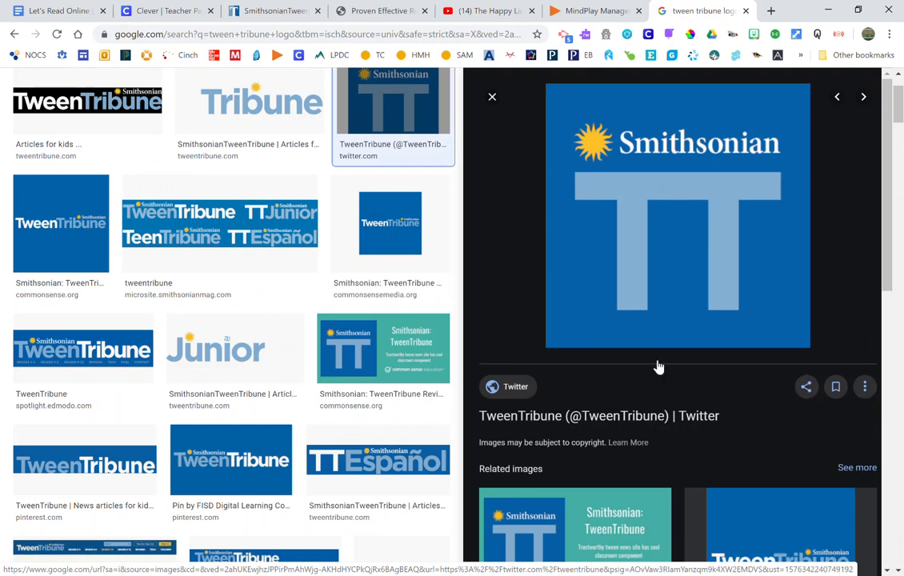
pyautogui.rightClick(636, 234)
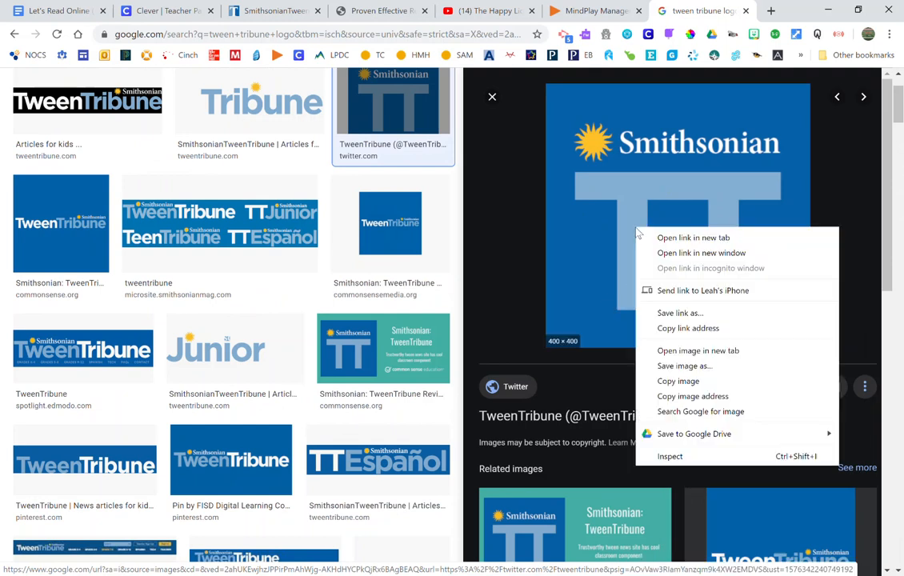
pyautogui.click(715, 373)
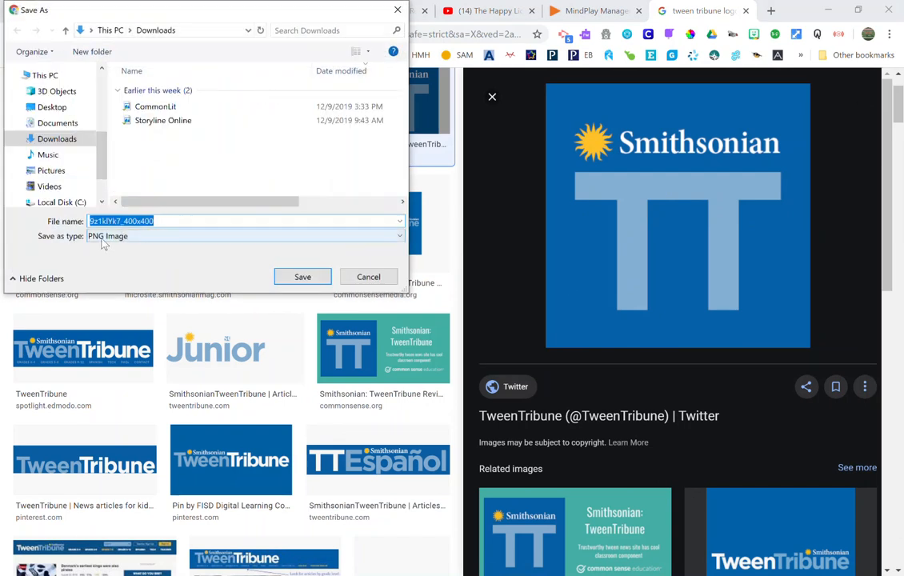
pyautogui.click(388, 279)
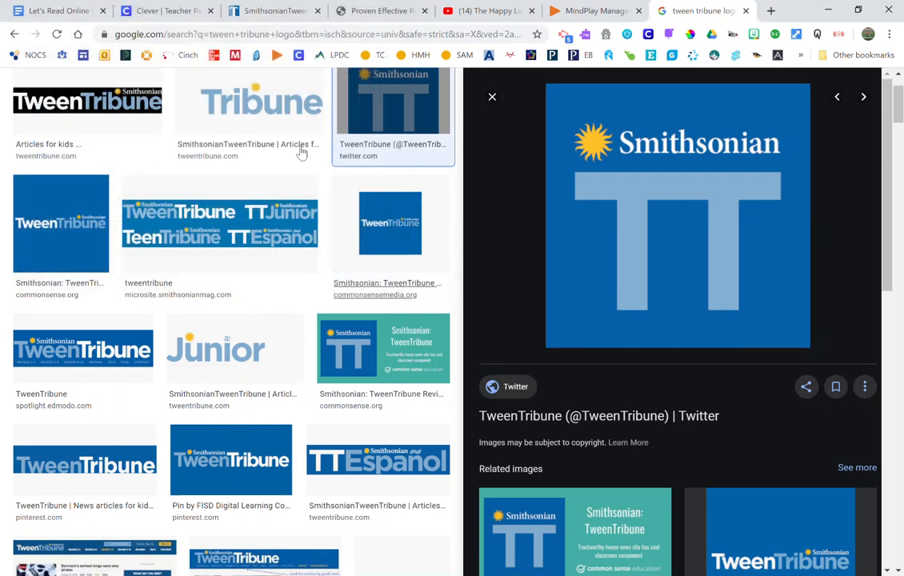
# - Upload Tween Tribune.png as the link icon and save the Tween Tribune link
pyautogui.click(154, 9)
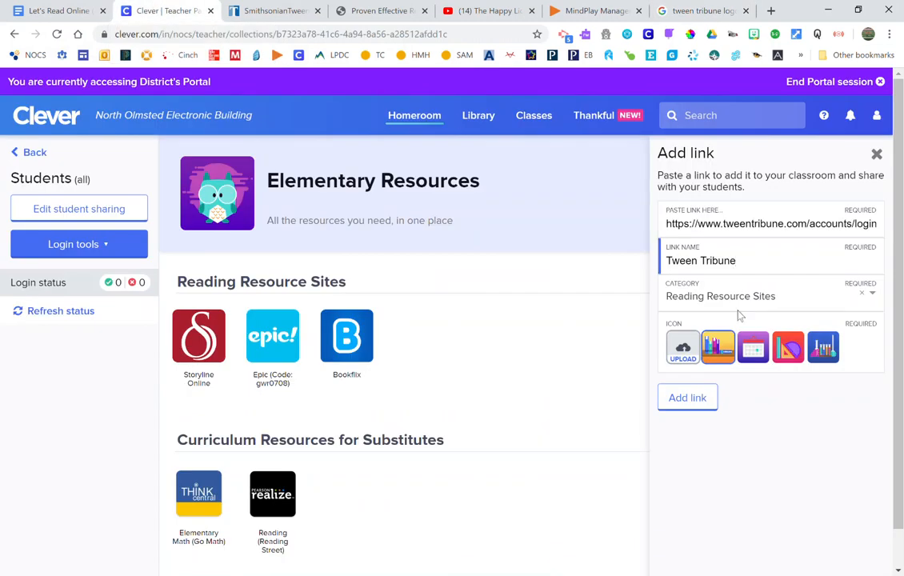
pyautogui.click(683, 346)
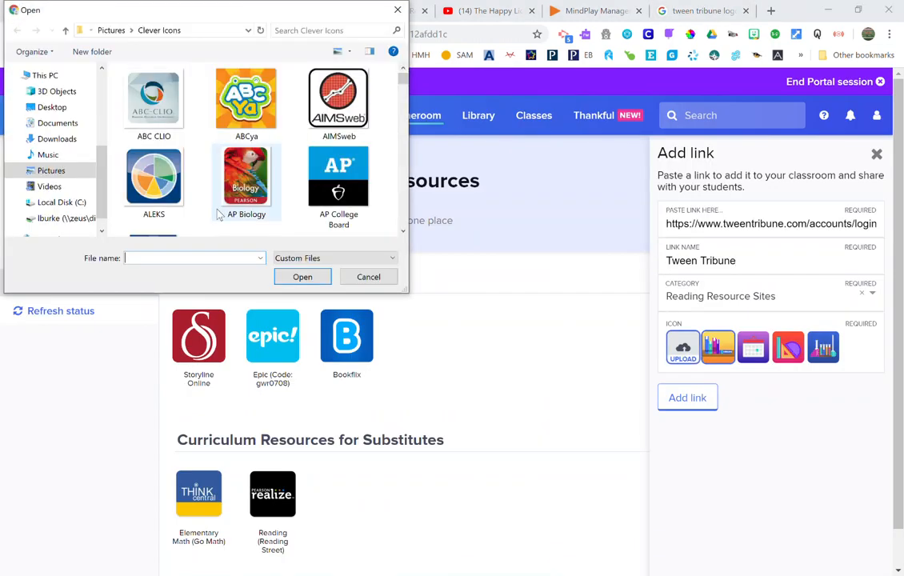
pyautogui.click(168, 258)
pyautogui.write('tw')
pyautogui.click(168, 270)
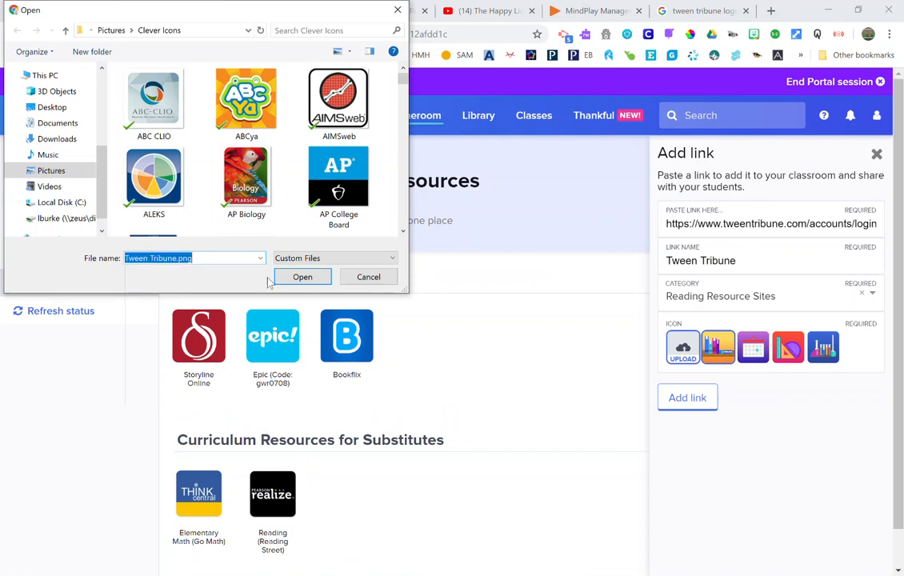
pyautogui.click(295, 279)
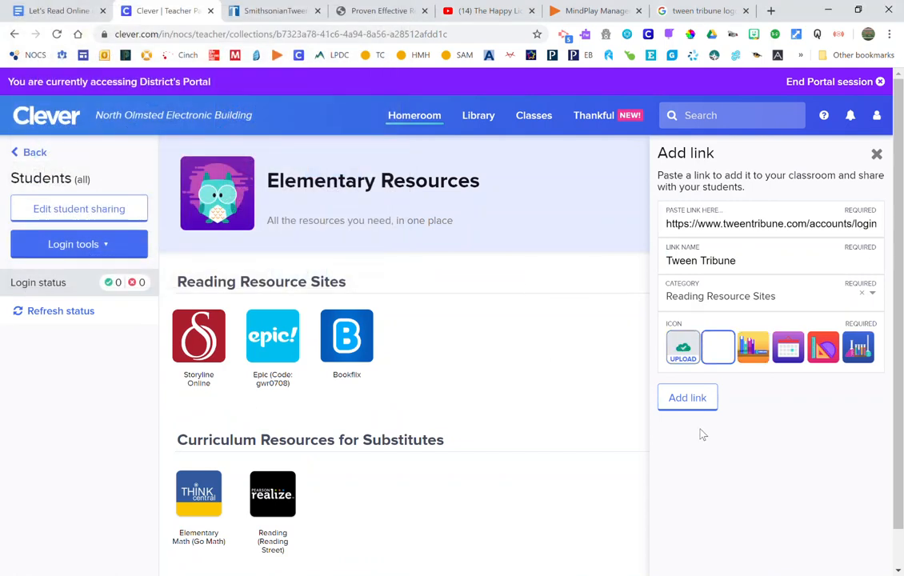
pyautogui.click(694, 409)
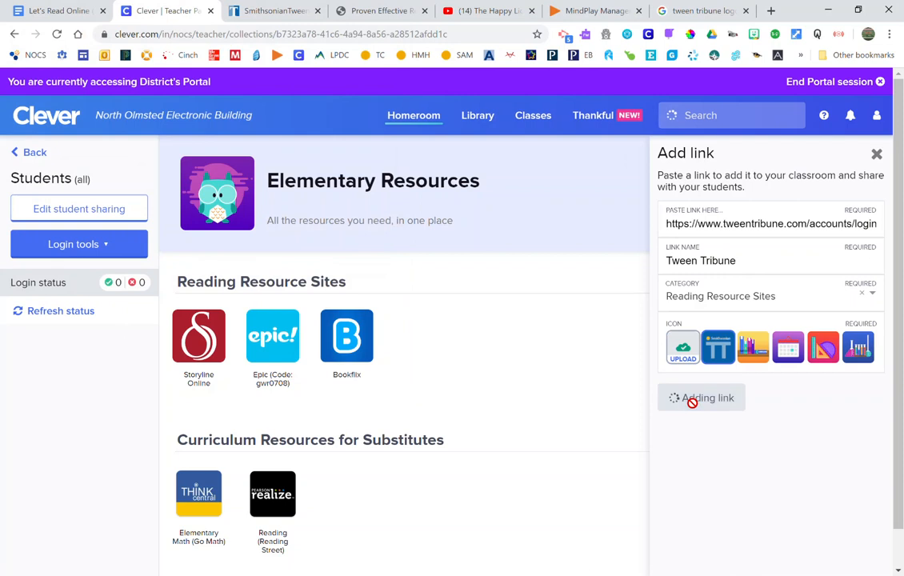